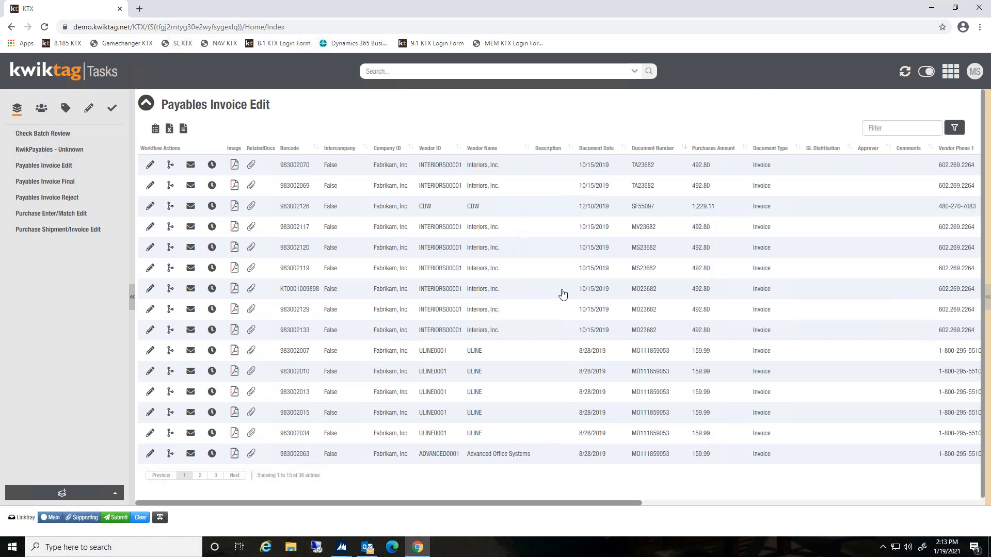
Open invoice 983002119 for editing and dismiss the duplicate document number notice
{"action": "left_click", "coordinate": [442, 275]}
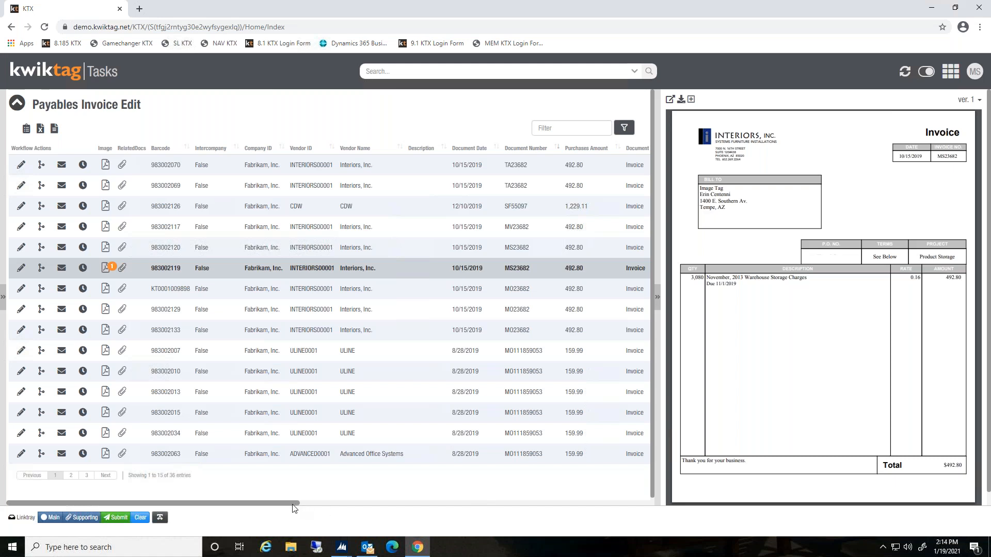
{"action": "left_click_drag", "start_coordinate": [311, 505], "coordinate": [262, 497]}
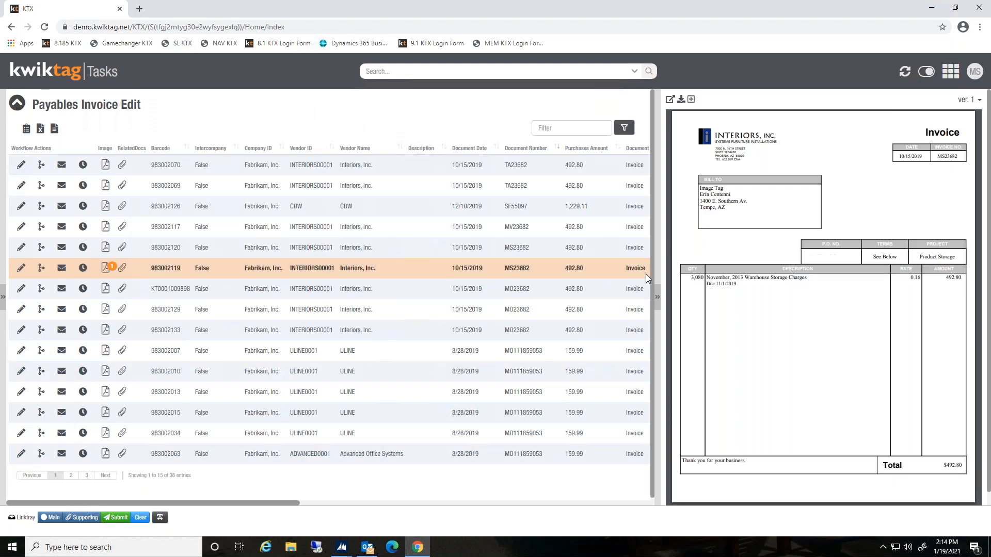
{"action": "left_click", "coordinate": [20, 269]}
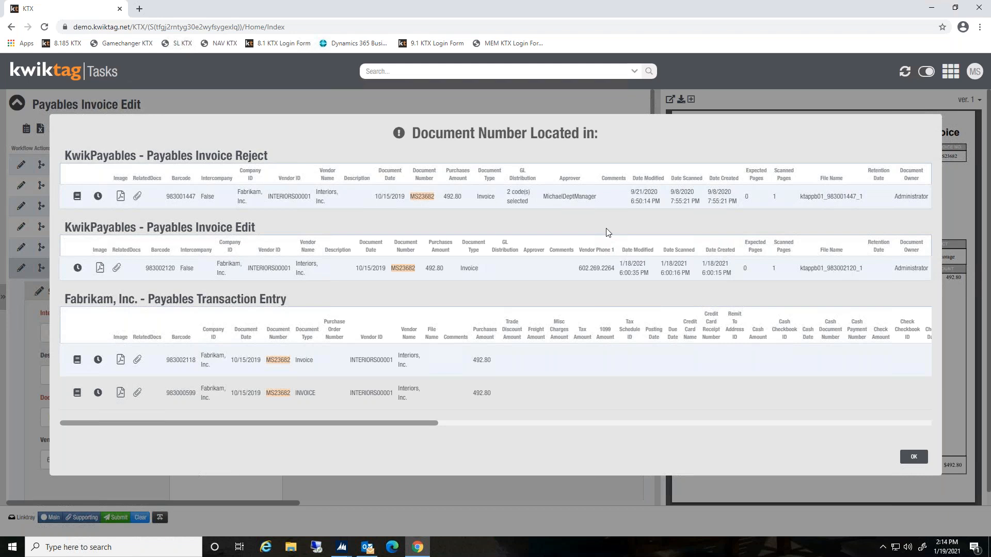
{"action": "left_click", "coordinate": [913, 457]}
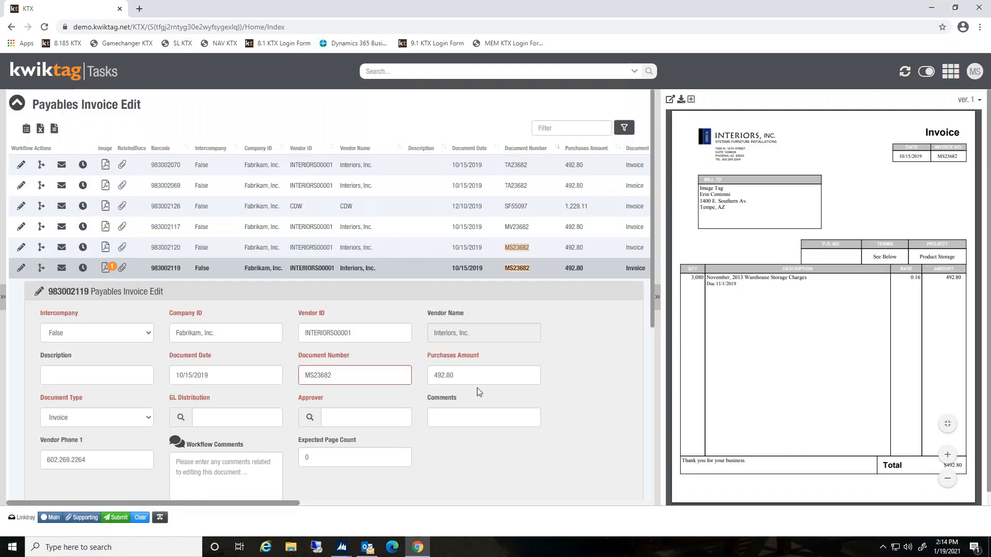
Change the document number to MS23682new2021
{"action": "left_click", "coordinate": [363, 376]}
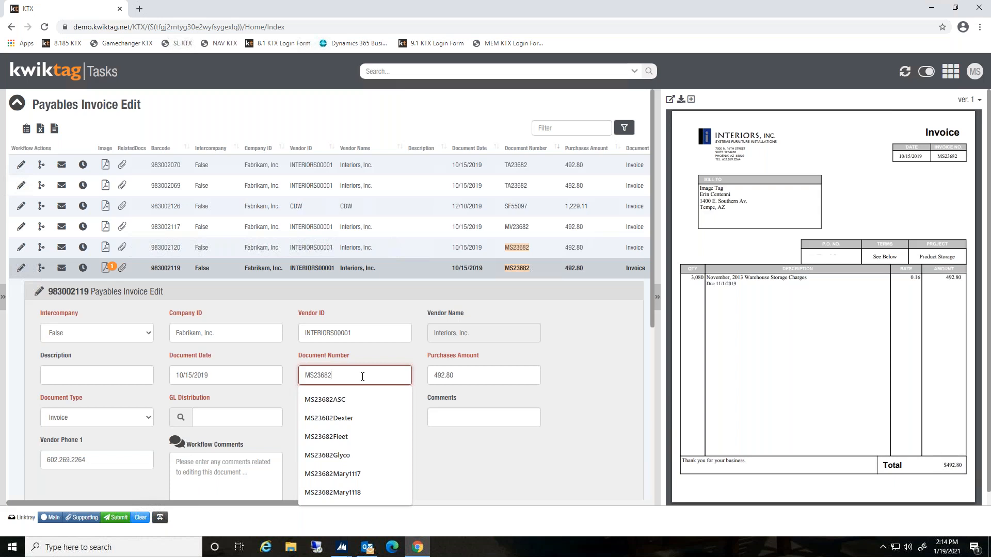
{"action": "type", "text": "new2021"}
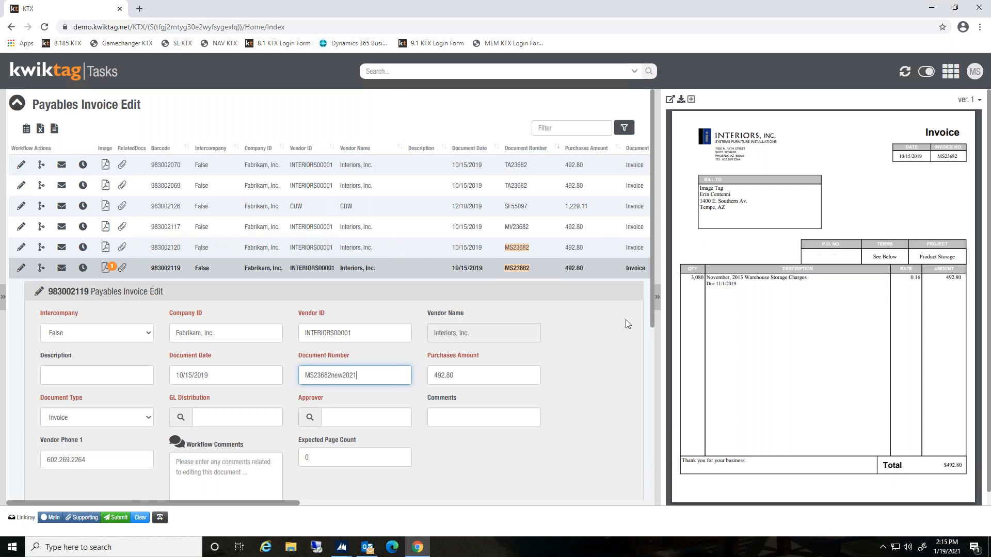
{"action": "left_click", "coordinate": [578, 316]}
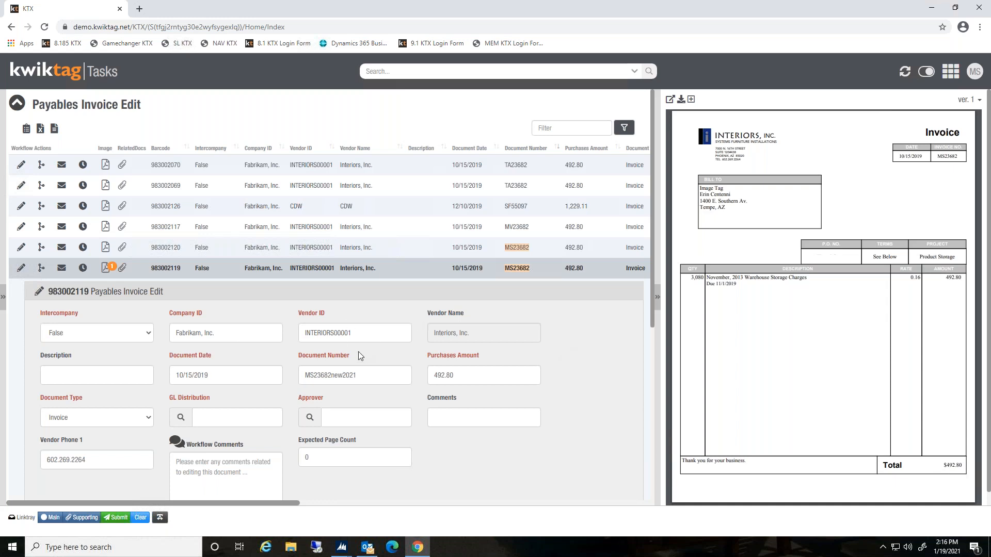
Enter memo as the description and keep Invoice as the document type
{"action": "left_click", "coordinate": [74, 374]}
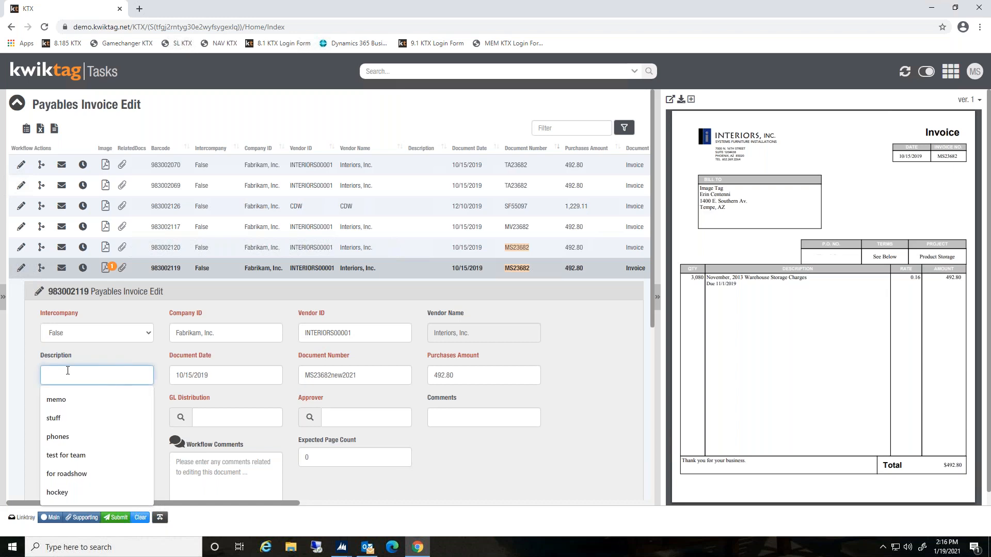
{"action": "type", "text": "memo"}
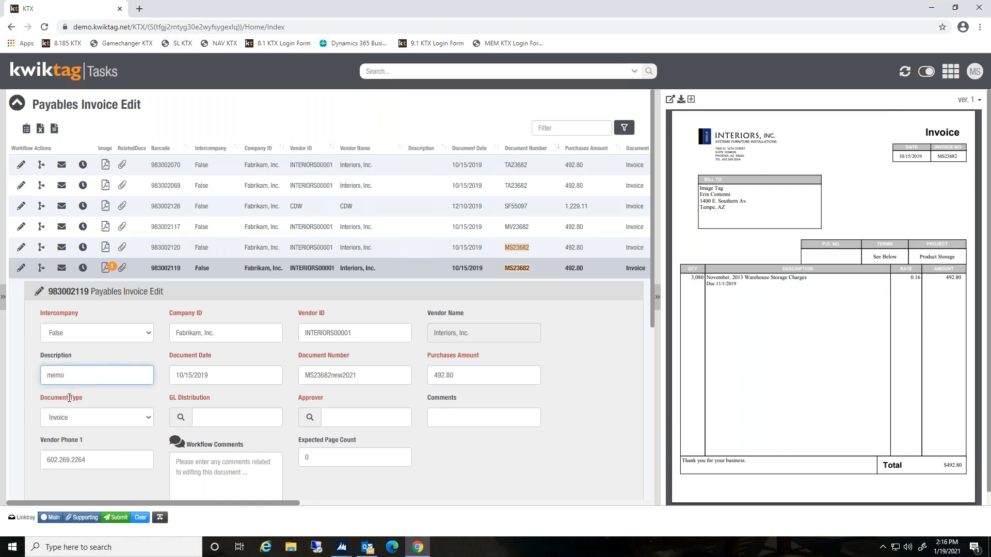
{"action": "left_click", "coordinate": [156, 351]}
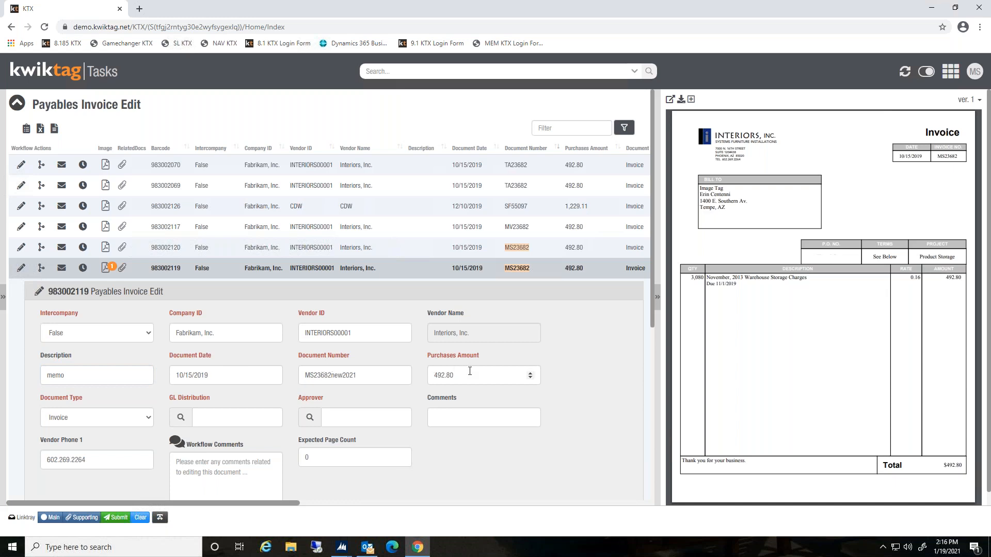
{"action": "left_click", "coordinate": [149, 417]}
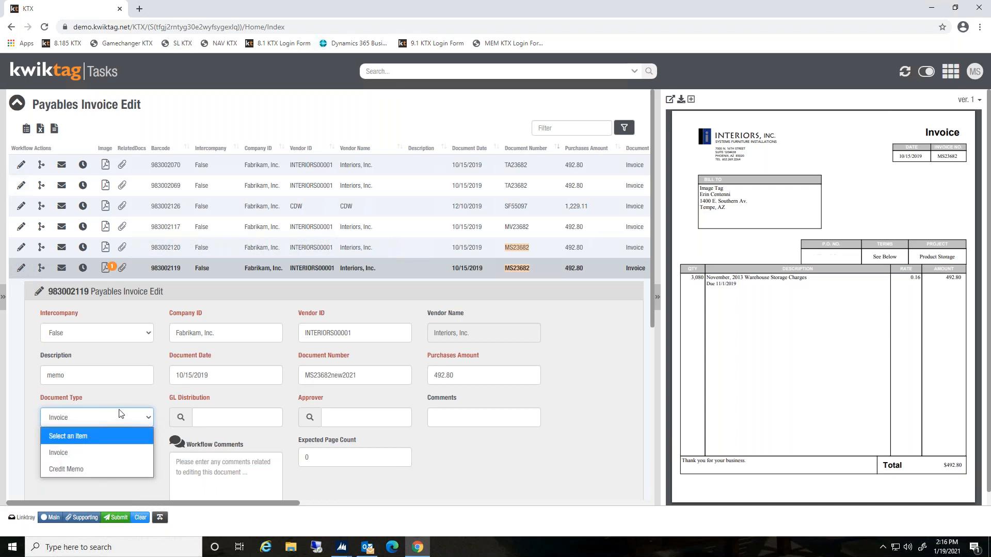
{"action": "left_click", "coordinate": [94, 452]}
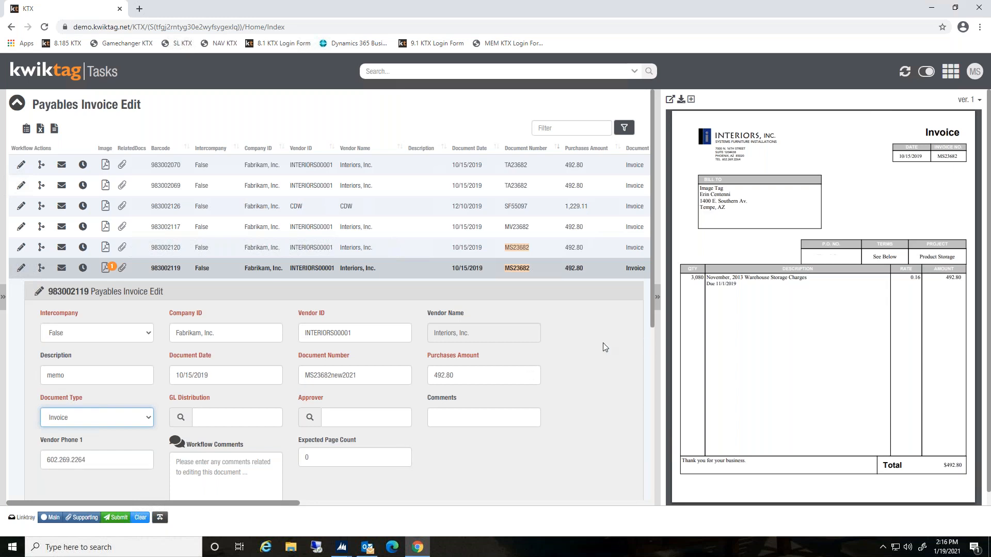
Open the GL distribution and search the account list for overhead, then close the lookup
{"action": "left_click", "coordinate": [181, 417]}
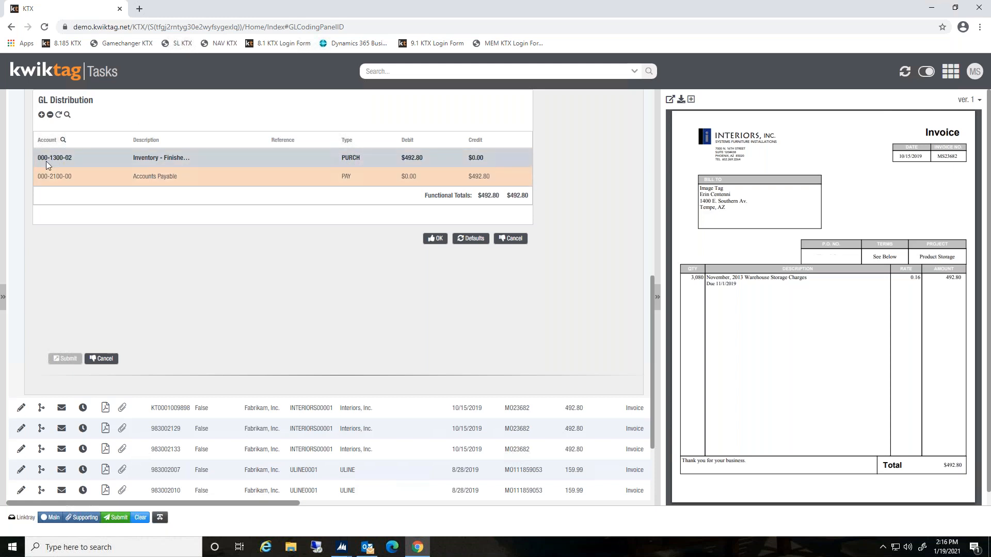
{"action": "left_click", "coordinate": [63, 140]}
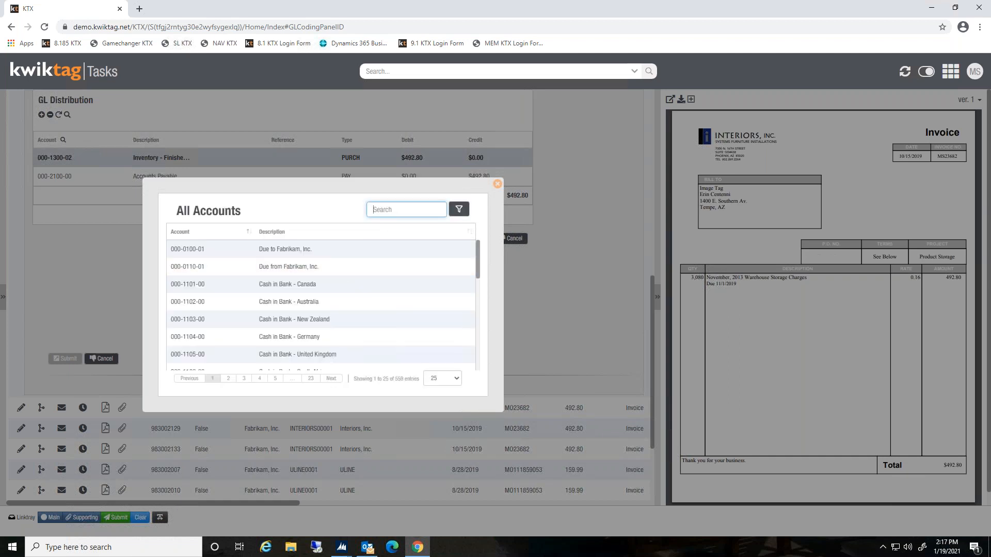
{"action": "type", "text": "overhea"}
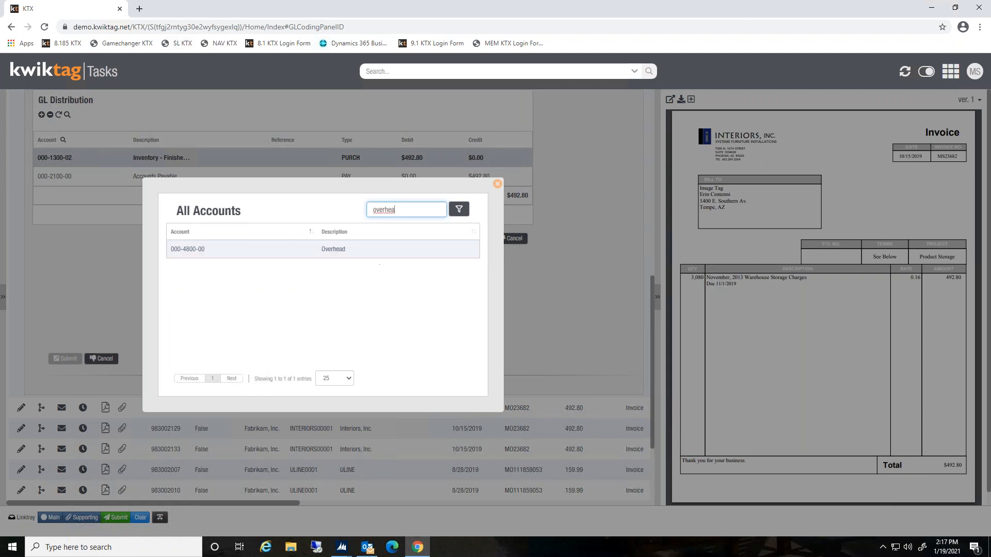
{"action": "left_click", "coordinate": [496, 183]}
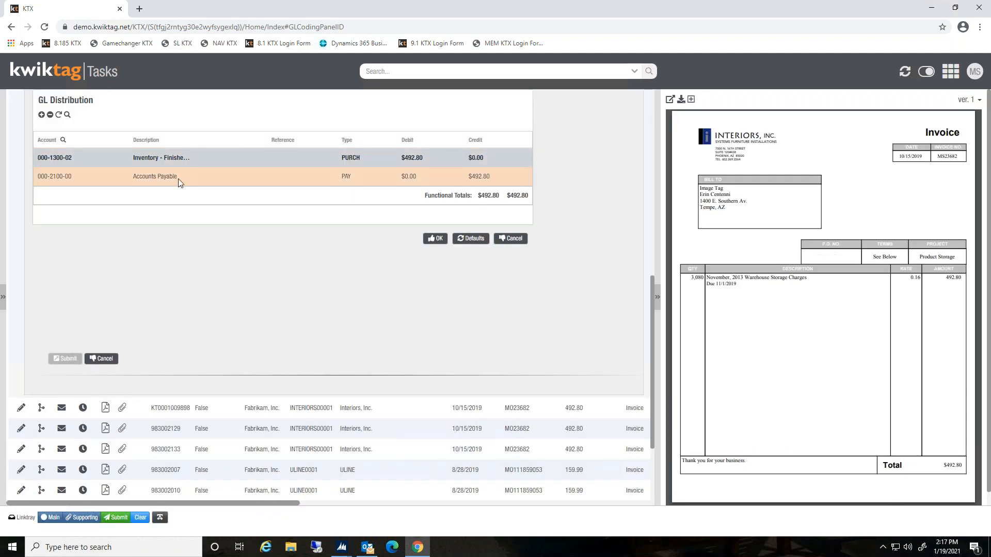
Enter more info as the reference on the 000-1300-02 line and confirm the GL distribution
{"action": "left_click", "coordinate": [283, 157]}
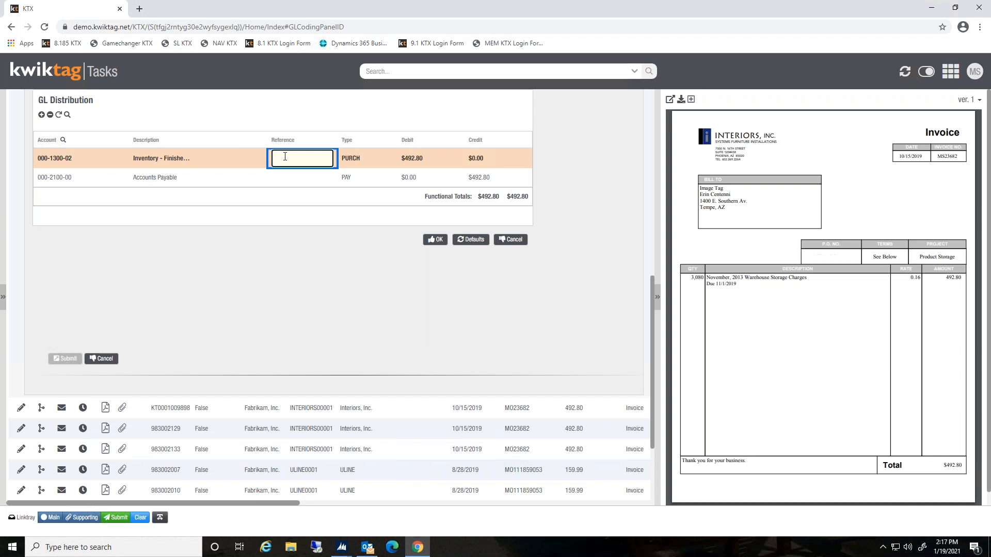
{"action": "type", "text": "more info"}
{"action": "left_click", "coordinate": [435, 238]}
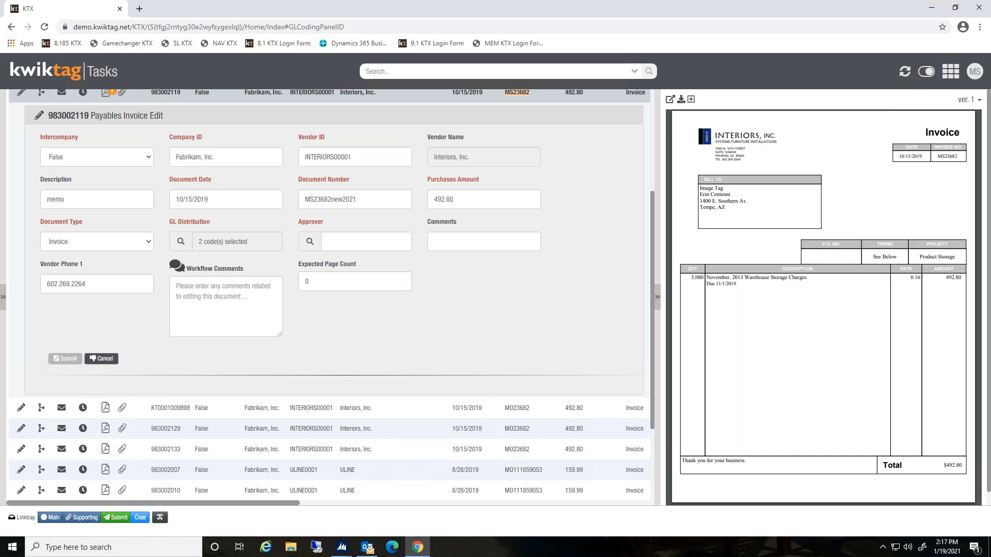
Set the approver to MichaelDeptManager
{"action": "left_click", "coordinate": [310, 244]}
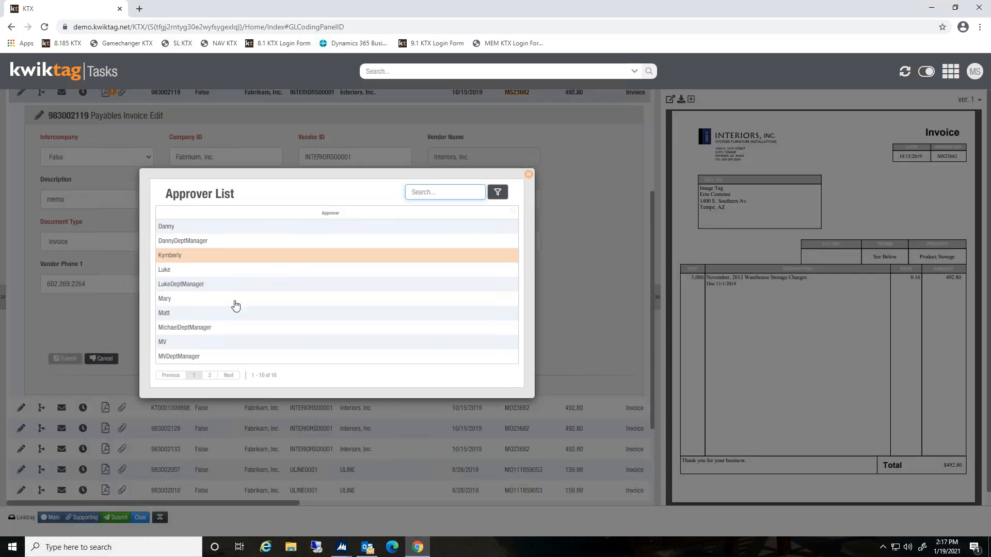
{"action": "left_click", "coordinate": [228, 328]}
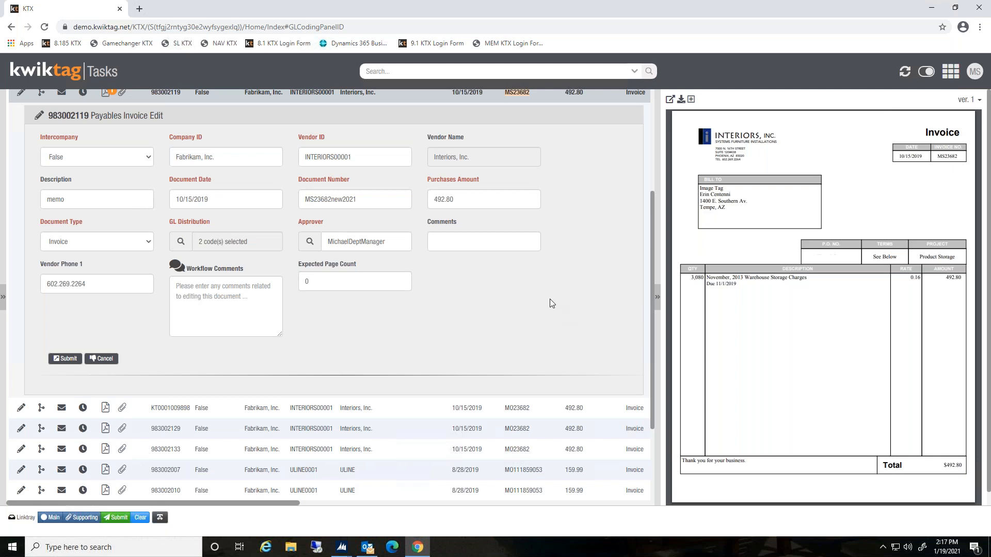
Add the workflow comment "please check on price" and submit the invoice
{"action": "left_click", "coordinate": [208, 300]}
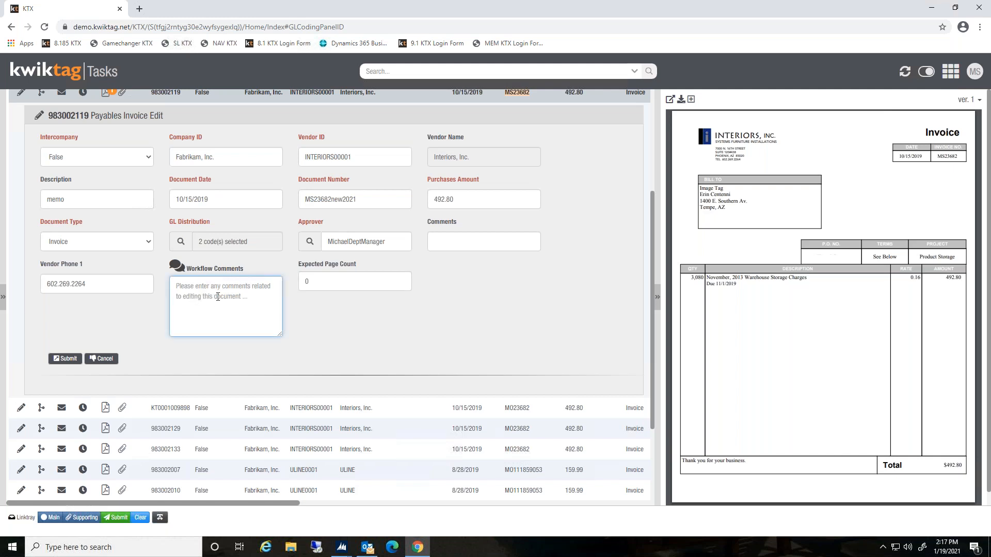
{"action": "type", "text": "please check on price"}
{"action": "left_click", "coordinate": [390, 341]}
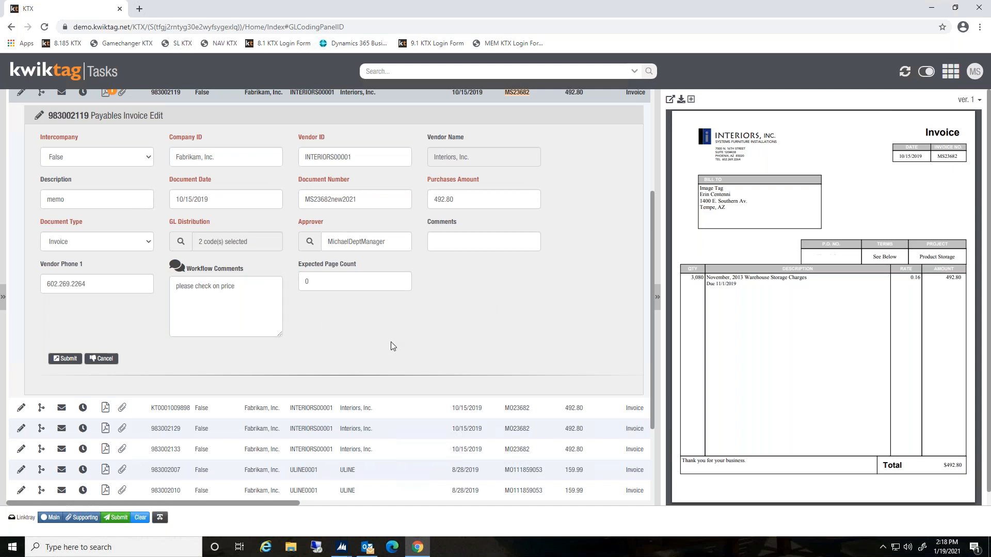
{"action": "left_click", "coordinate": [68, 360]}
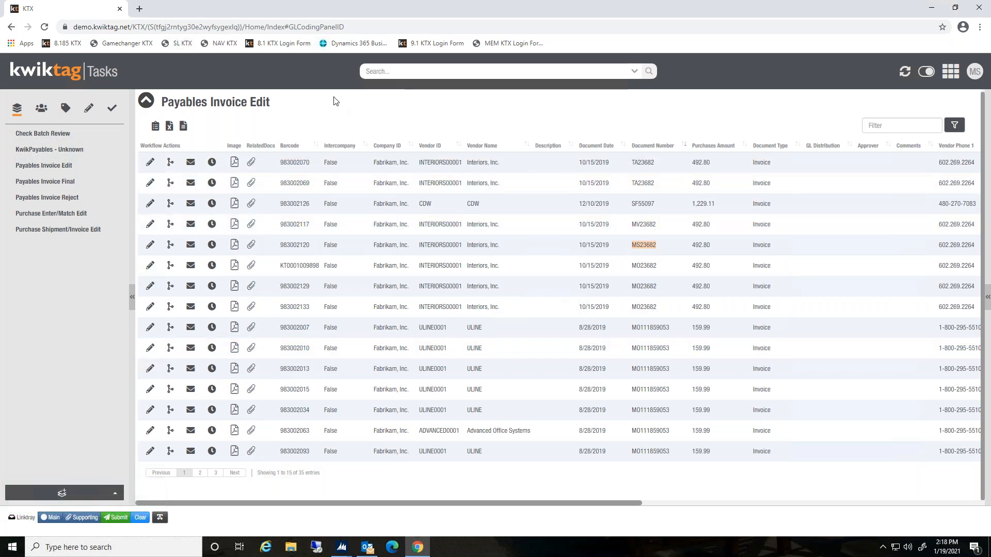
Open a new tab and sign in through the 9.1 KTX Login Form with the department manager's saved username and password
{"action": "left_click", "coordinate": [142, 11]}
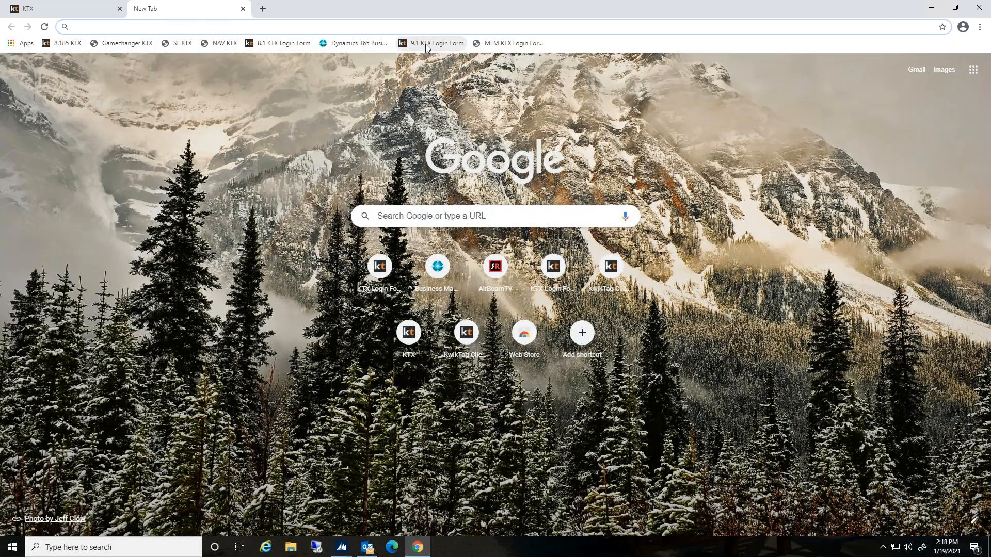
{"action": "left_click", "coordinate": [425, 44]}
{"action": "left_click", "coordinate": [670, 200]}
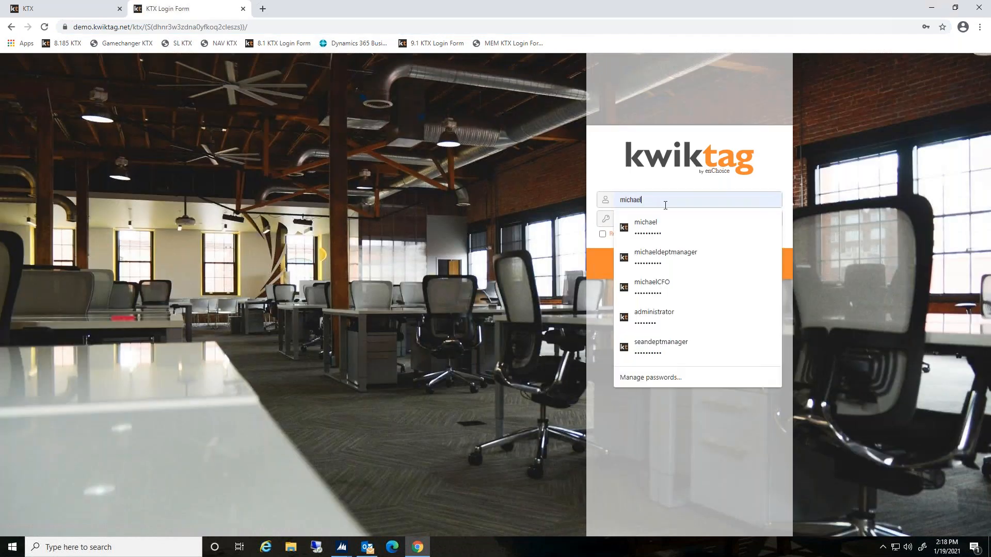
{"action": "left_click", "coordinate": [661, 249]}
{"action": "left_click", "coordinate": [682, 268]}
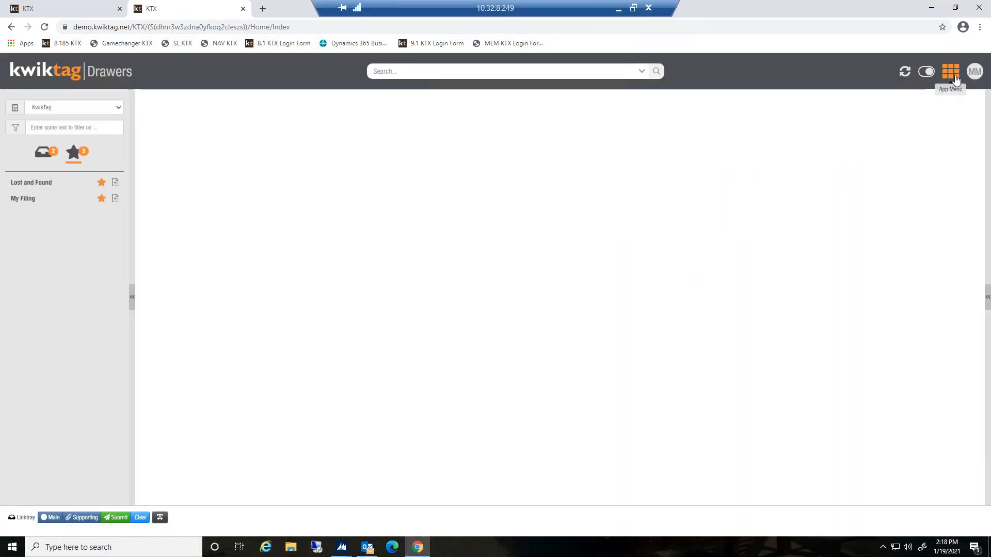
Open Tasks and view the MS23682new2021 invoice in Payables Invoice Review
{"action": "left_click", "coordinate": [954, 77]}
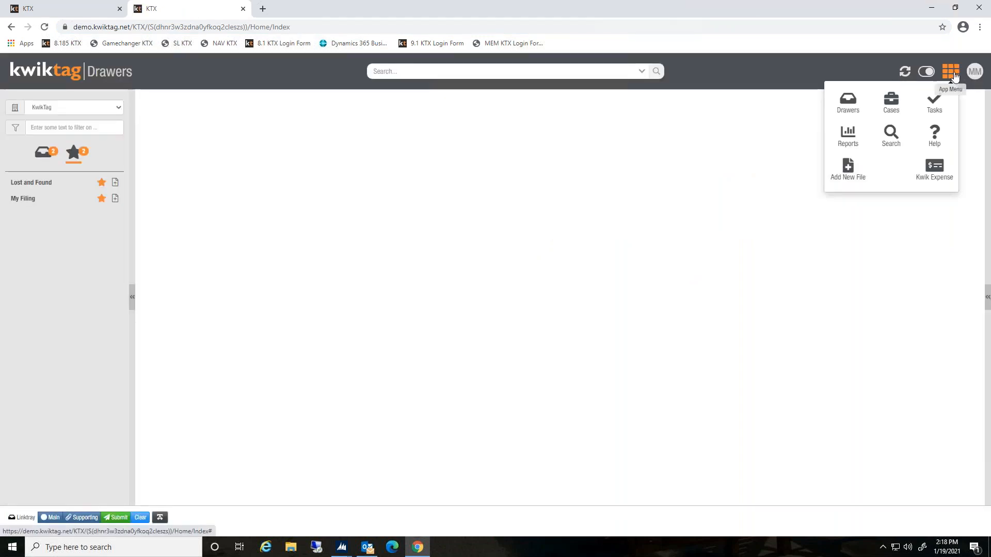
{"action": "left_click", "coordinate": [935, 108]}
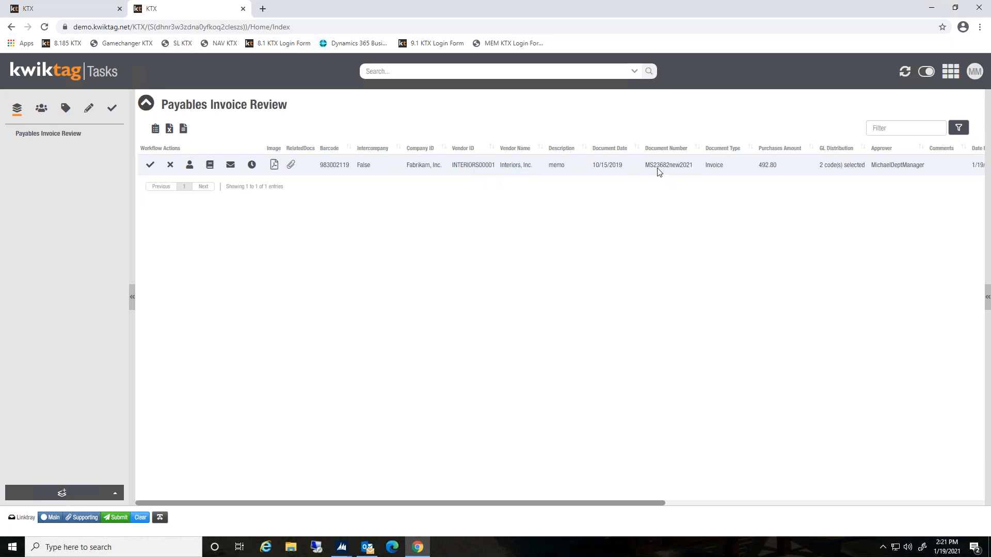
{"action": "left_click", "coordinate": [439, 165]}
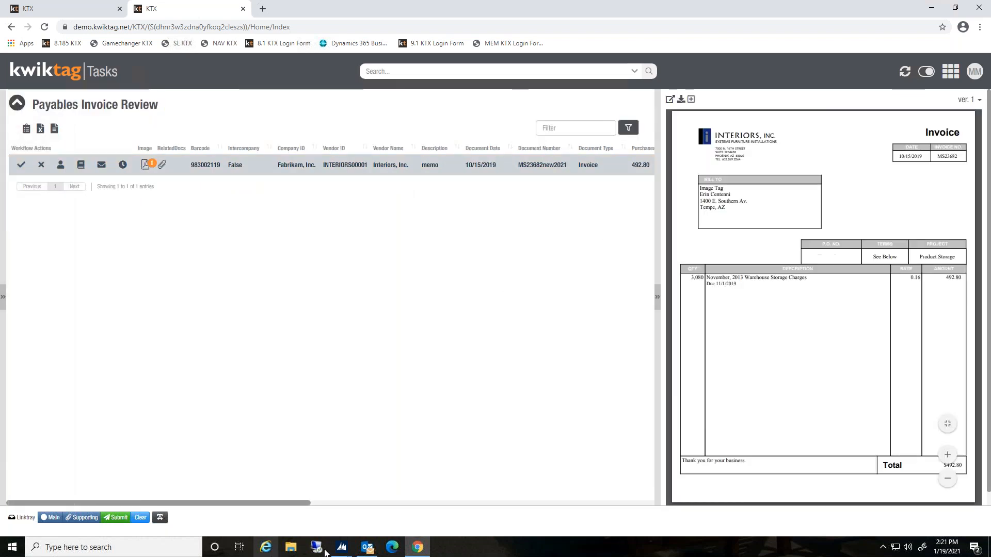
Switch to Outlook, open the KwikTag approval-required email and its attached invoice PDF
{"action": "left_click", "coordinate": [368, 549]}
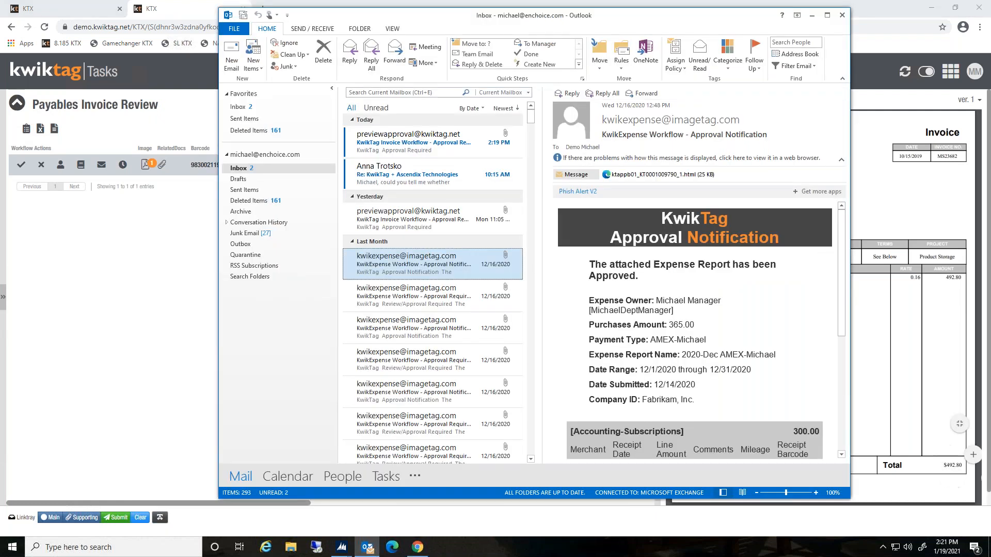
{"action": "left_click", "coordinate": [433, 150]}
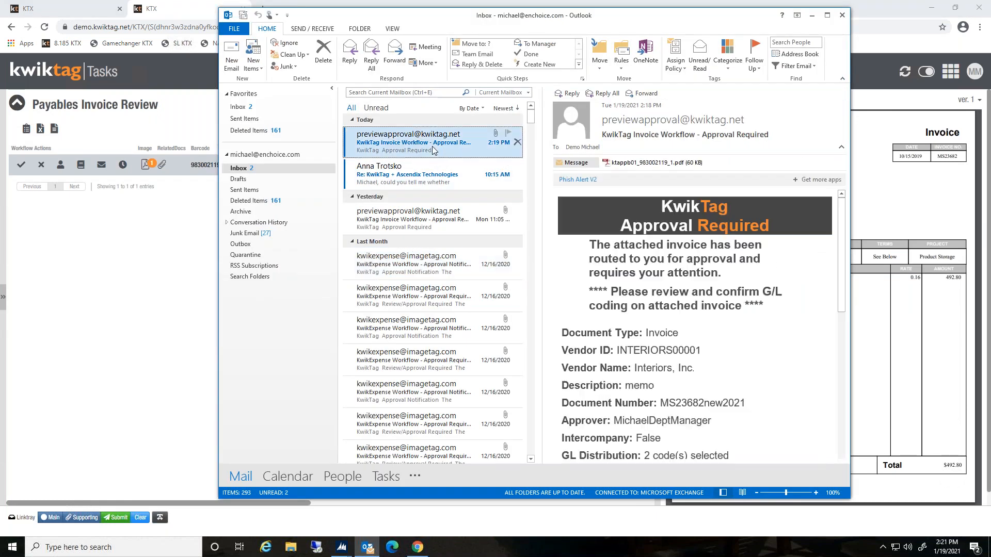
{"action": "double_click", "coordinate": [433, 150]}
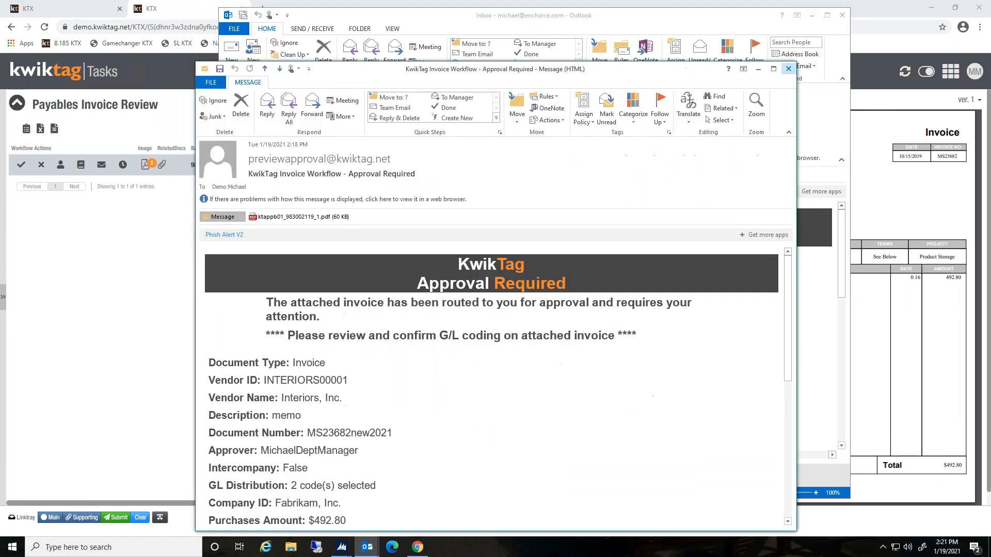
{"action": "left_click_drag", "start_coordinate": [469, 64], "coordinate": [461, 32]}
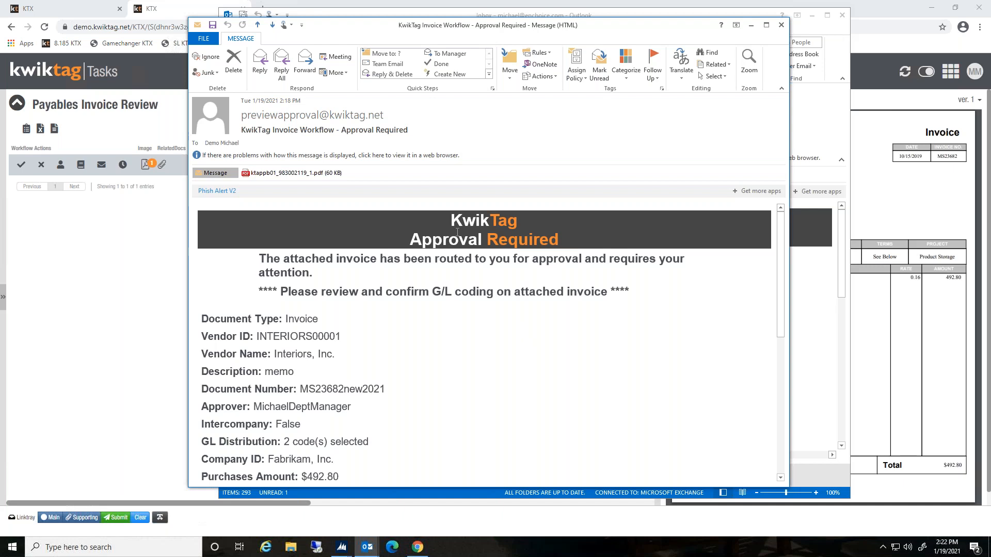
{"action": "left_click", "coordinate": [333, 175]}
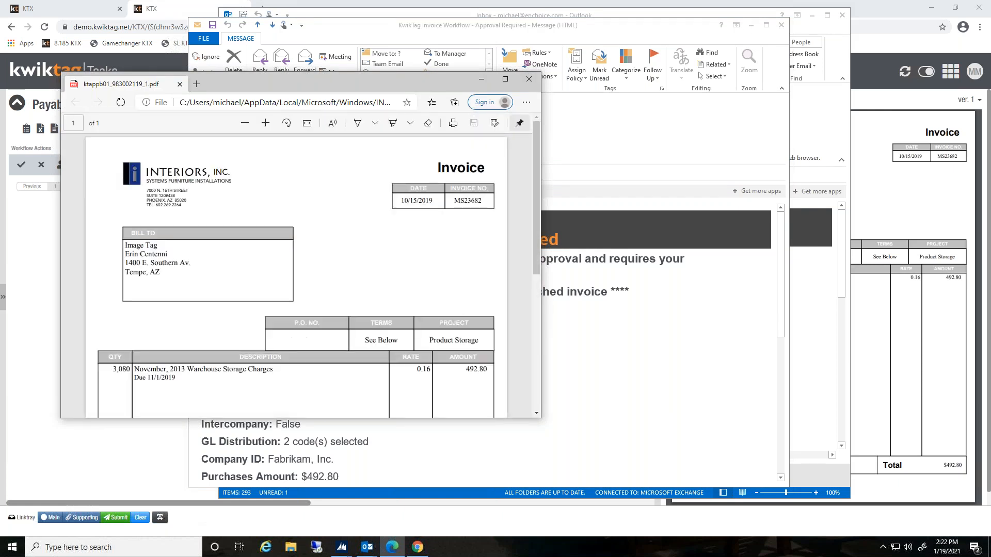
Scroll through the attached invoice PDF and close it
{"action": "scroll", "coordinate": [418, 299], "scroll_direction": "down", "scroll_amount": 3}
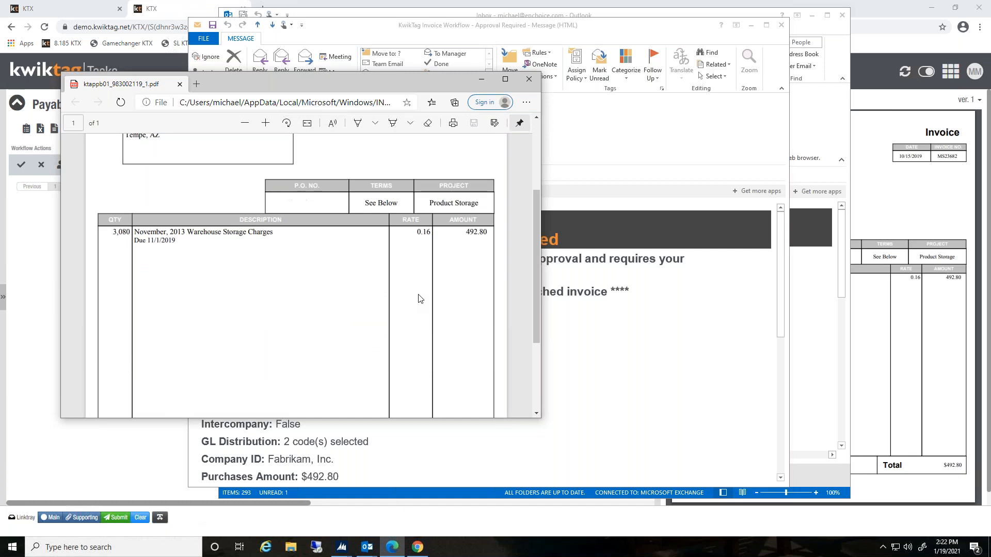
{"action": "scroll", "coordinate": [419, 299], "scroll_direction": "up", "scroll_amount": 3}
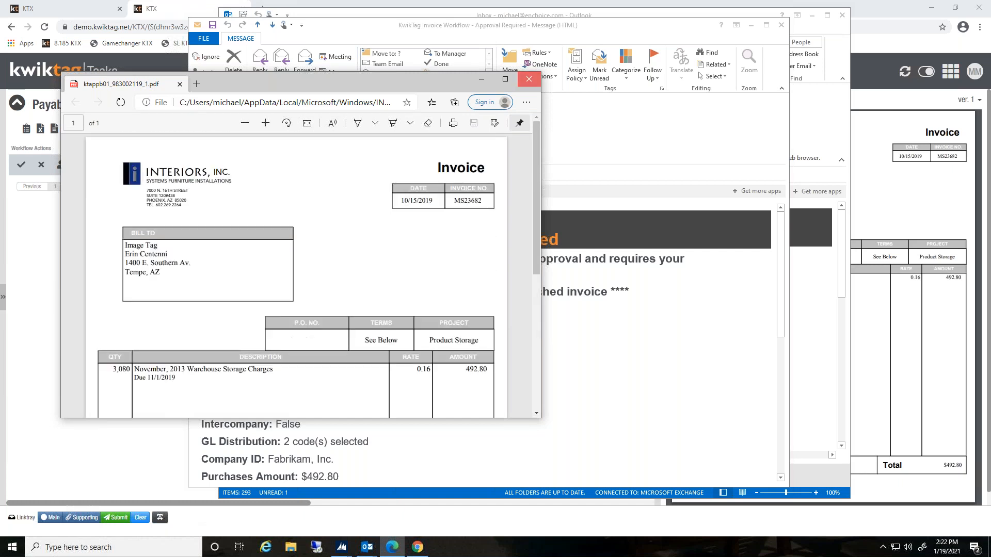
{"action": "left_click", "coordinate": [529, 78]}
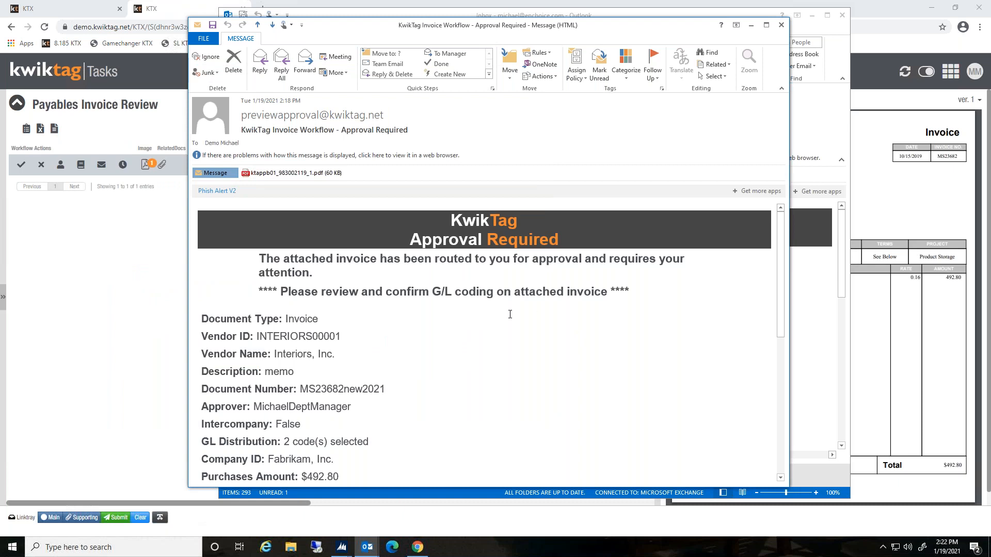
Read the approval email's invoice details, GL codes and workflow history, then close the email and minimize Outlook
{"action": "scroll", "coordinate": [509, 313], "scroll_direction": "down", "scroll_amount": 2}
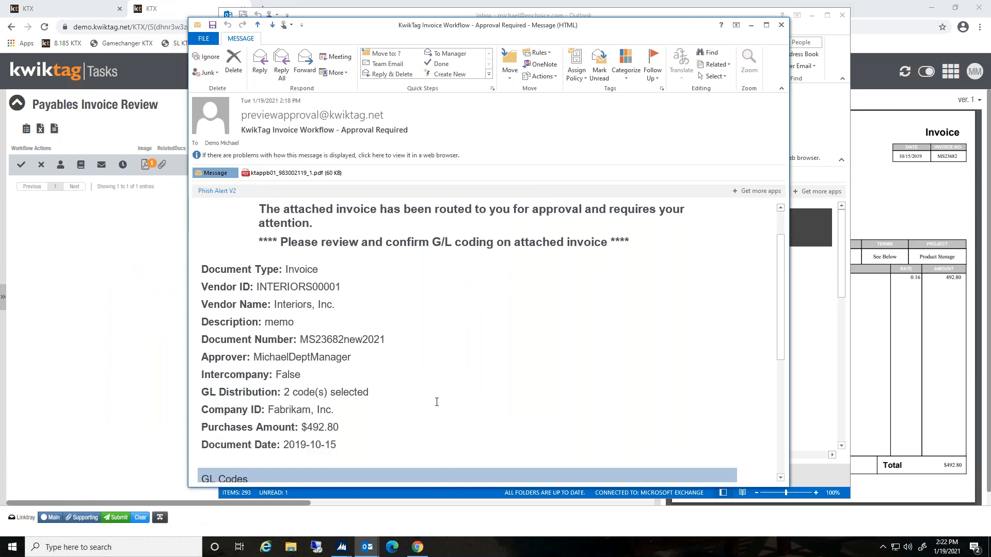
{"action": "scroll", "coordinate": [436, 402], "scroll_direction": "down", "scroll_amount": 4}
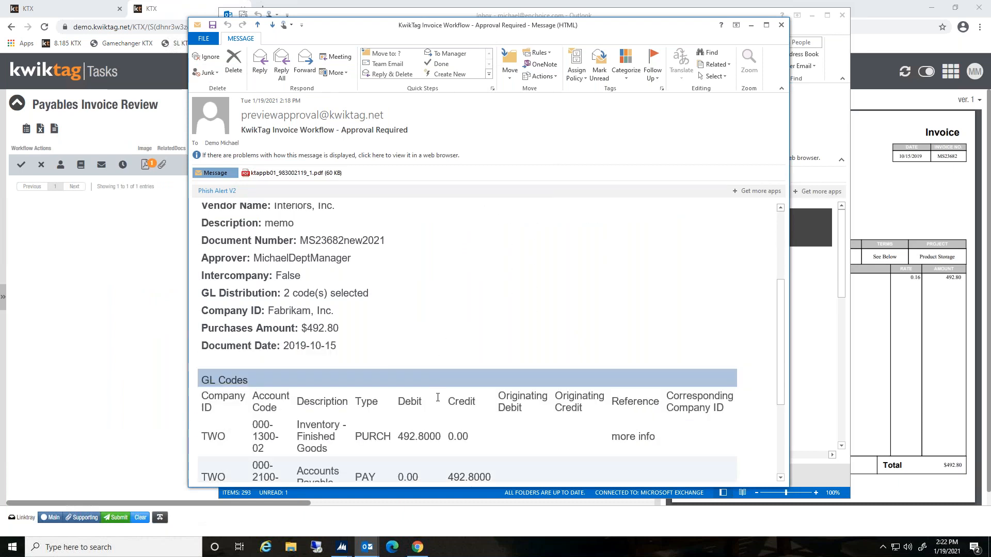
{"action": "scroll", "coordinate": [441, 400], "scroll_direction": "down", "scroll_amount": 3}
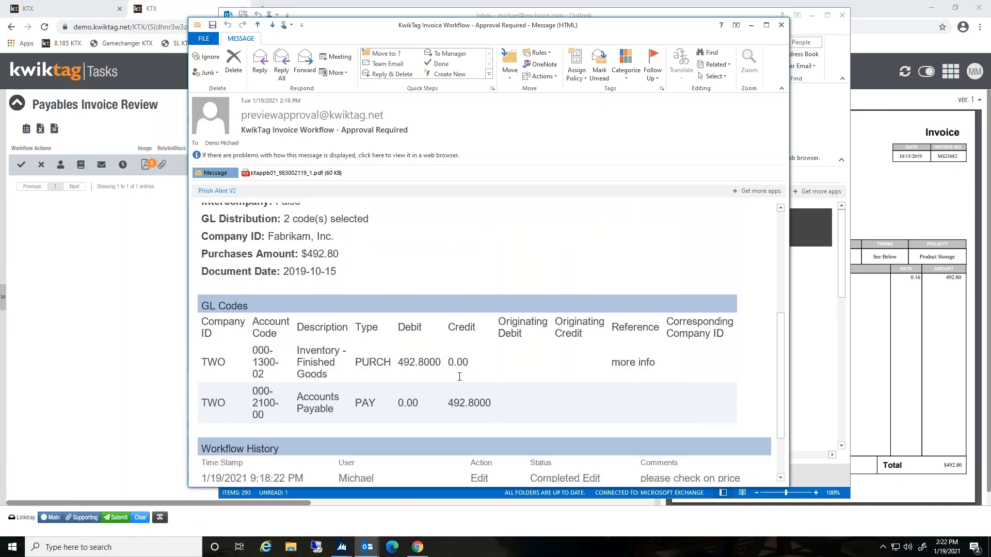
{"action": "scroll", "coordinate": [464, 397], "scroll_direction": "down", "scroll_amount": 3}
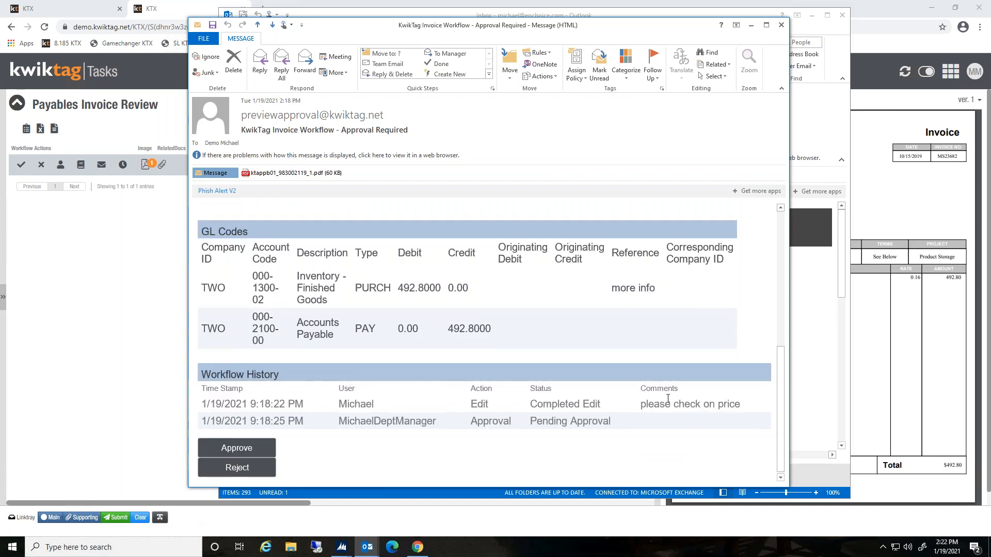
{"action": "triple_click", "coordinate": [691, 404]}
{"action": "left_click", "coordinate": [727, 414]}
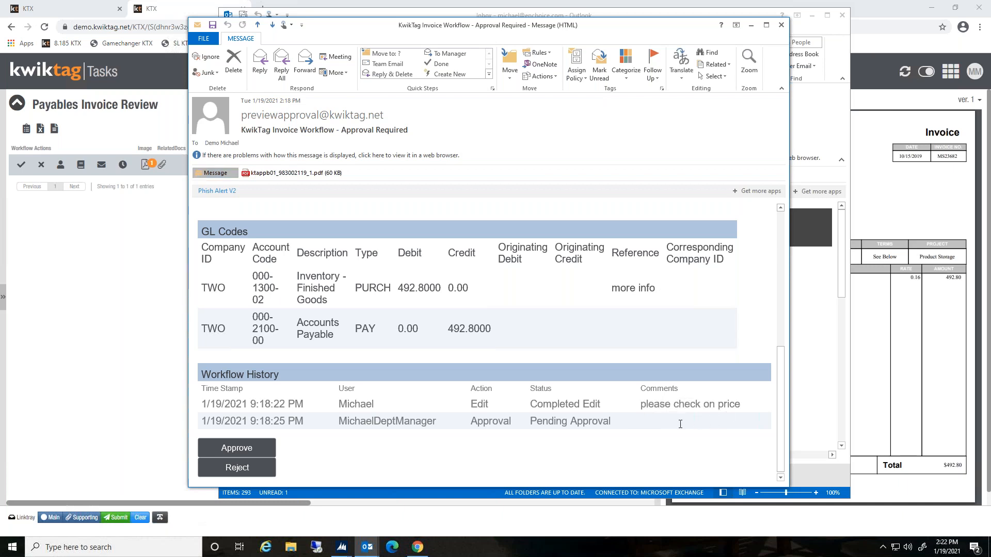
{"action": "scroll", "coordinate": [680, 424], "scroll_direction": "down", "scroll_amount": 1}
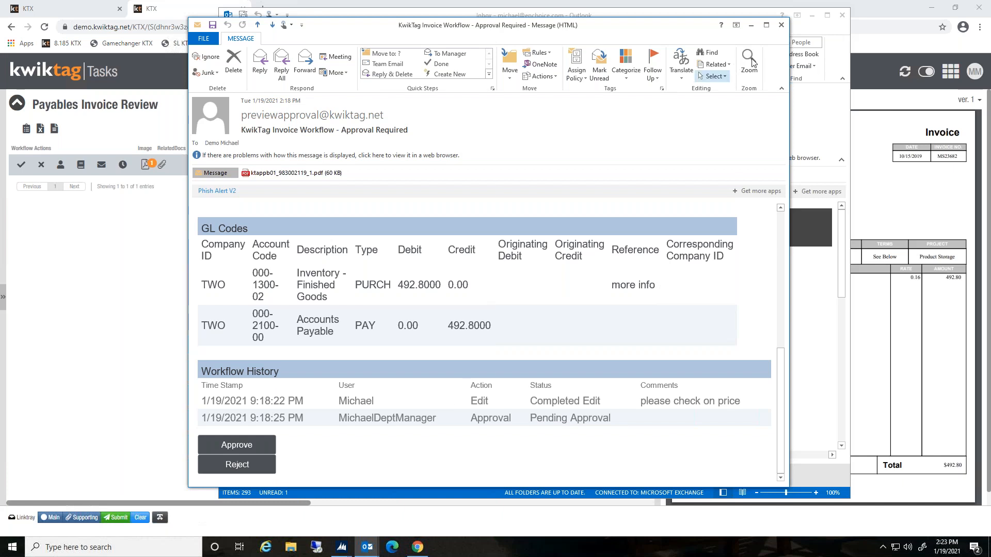
{"action": "left_click", "coordinate": [782, 25]}
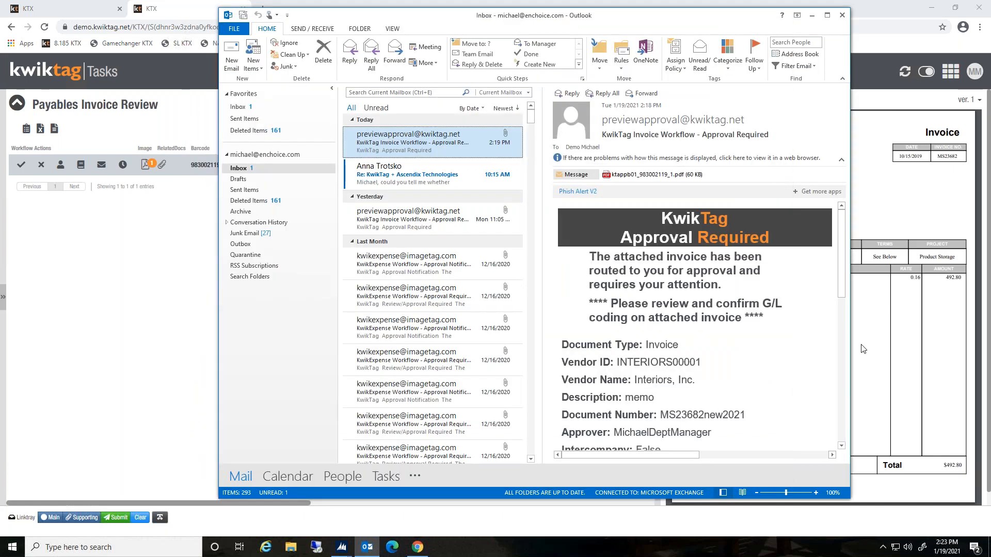
{"action": "left_click", "coordinate": [812, 17]}
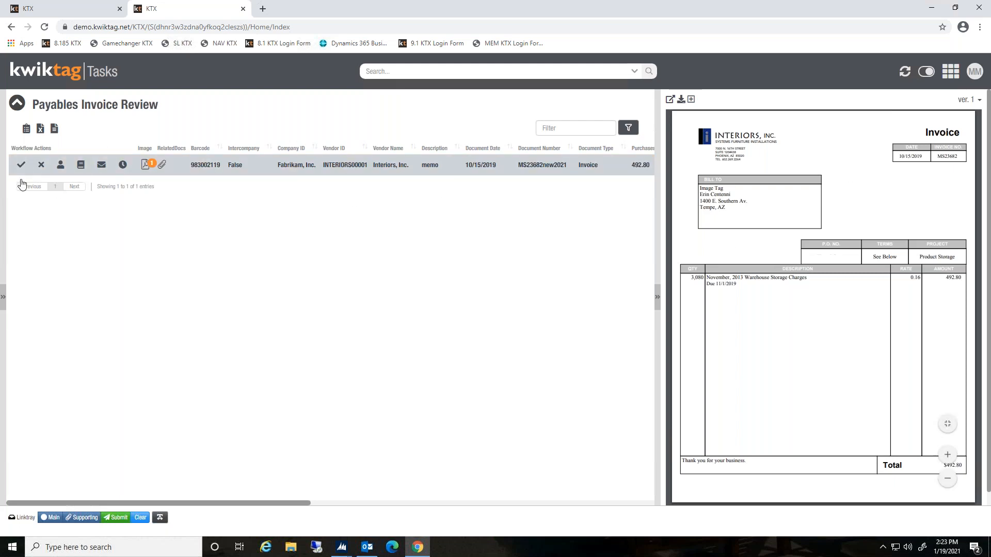
View the task's workflow history and GL distributions for the MS23682new2021 invoice
{"action": "left_click", "coordinate": [124, 166]}
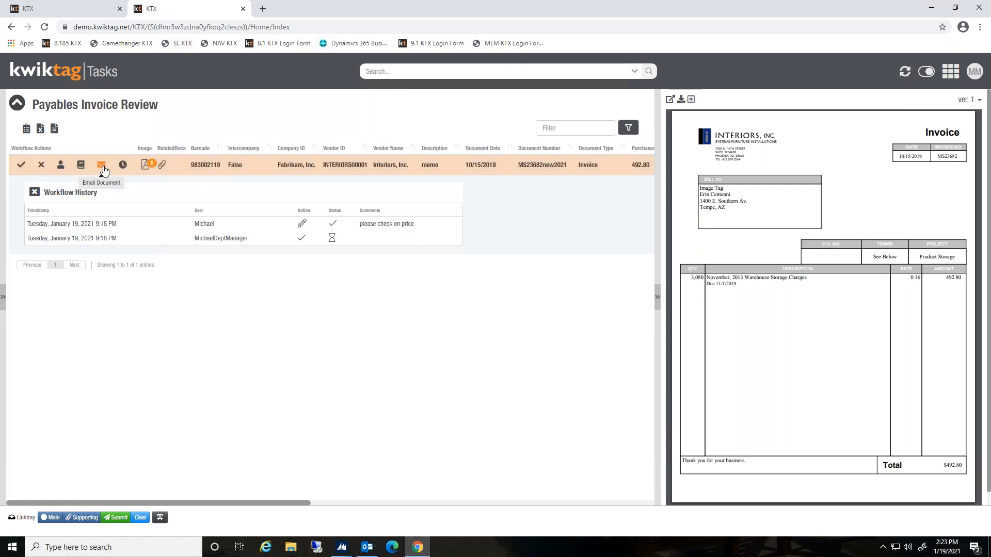
{"action": "left_click", "coordinate": [81, 167]}
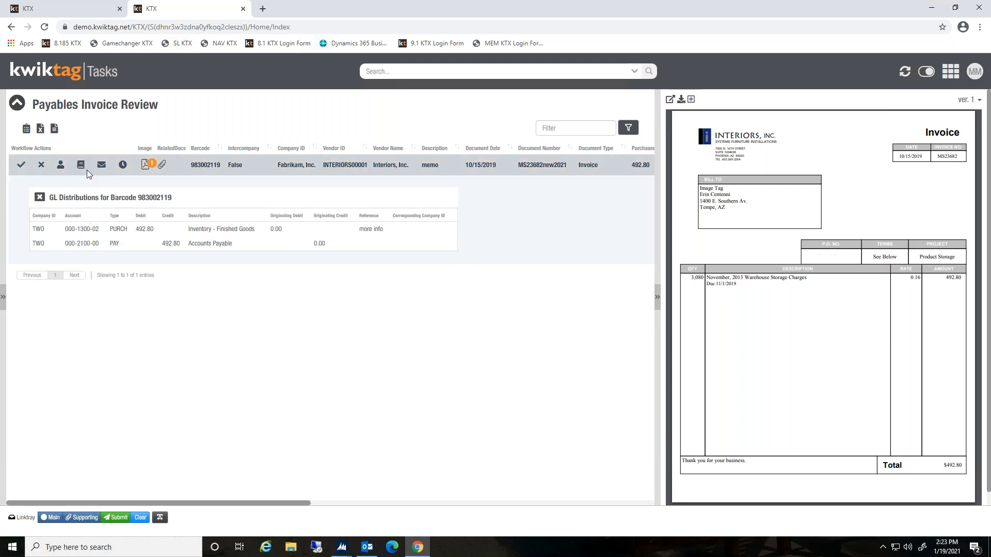
{"action": "left_click", "coordinate": [60, 169]}
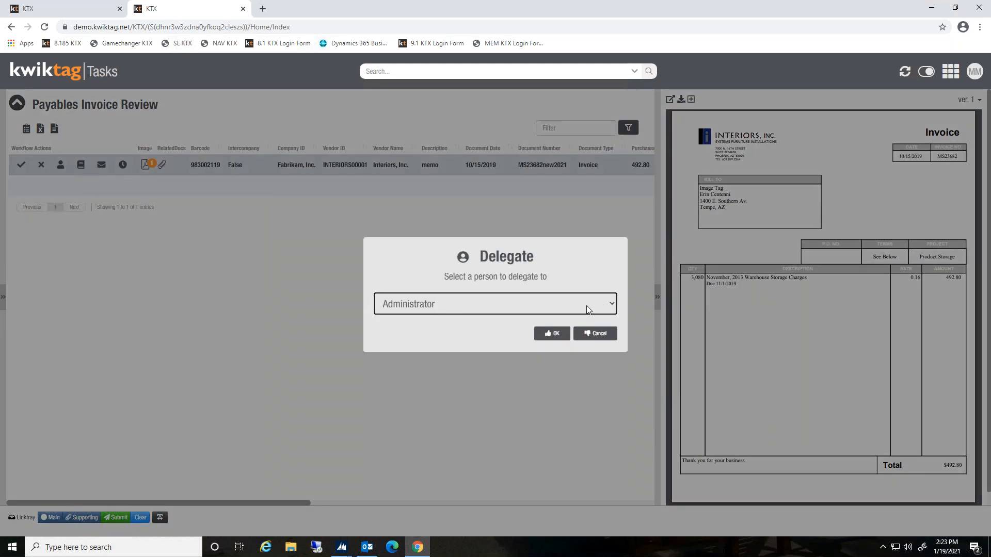
{"action": "left_click", "coordinate": [587, 307]}
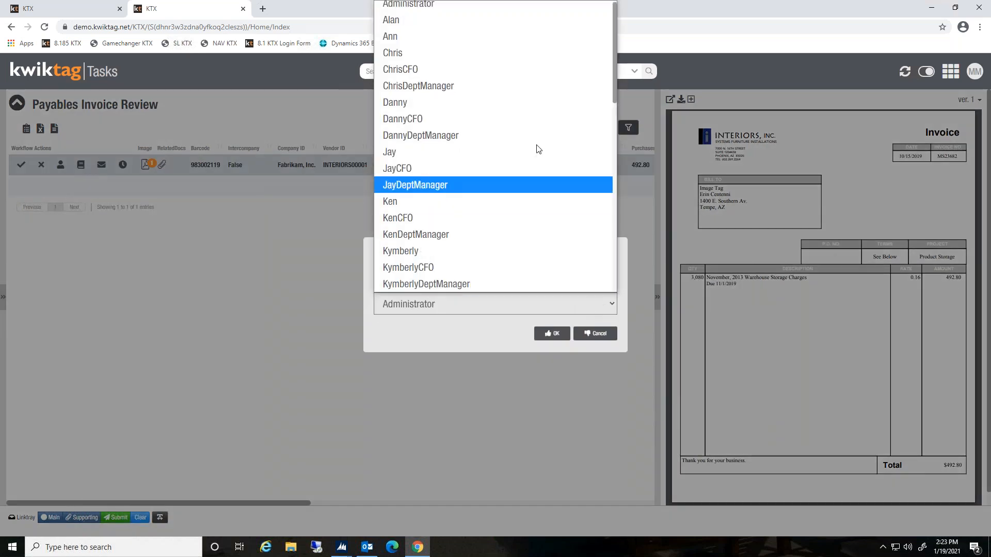
{"action": "left_click", "coordinate": [464, 251]}
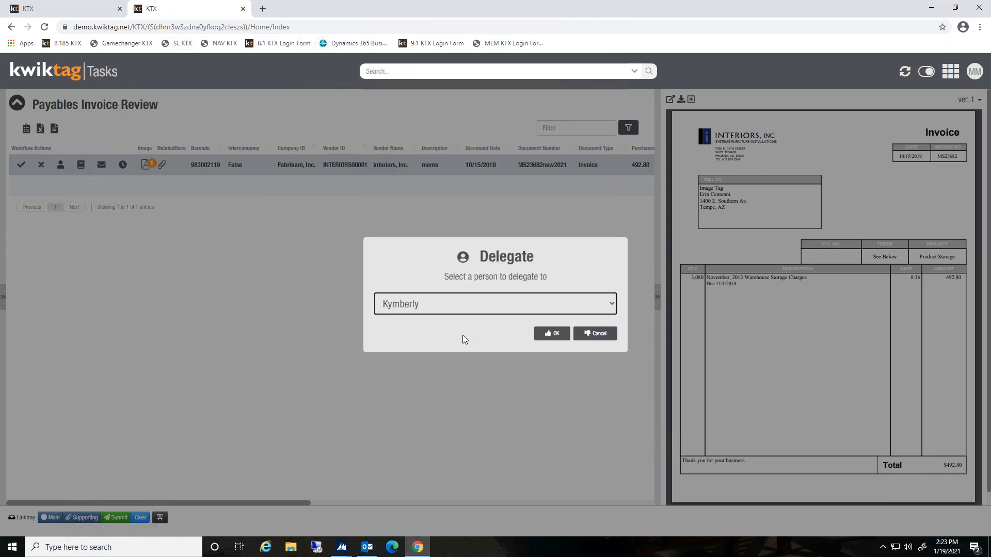
{"action": "left_click", "coordinate": [553, 334]}
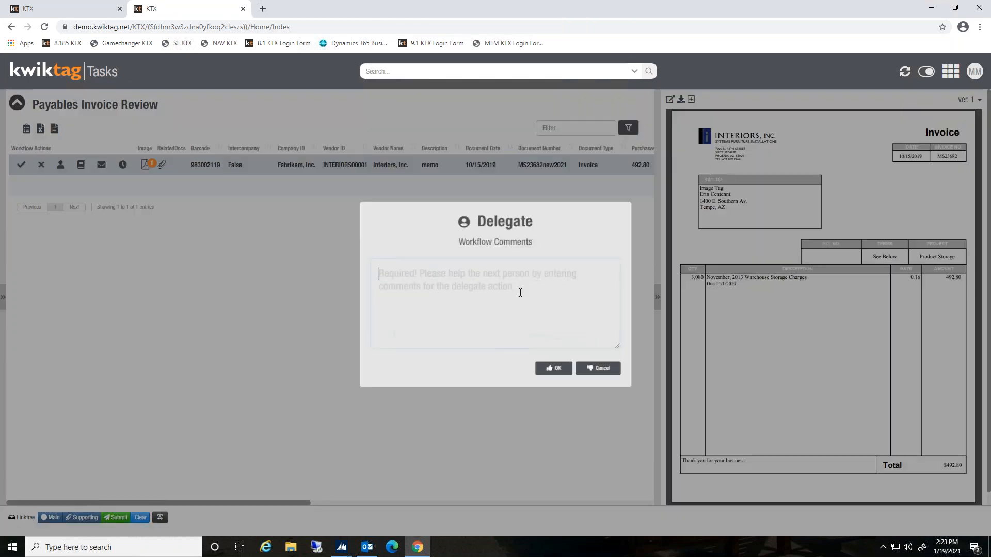
{"action": "left_click", "coordinate": [595, 366]}
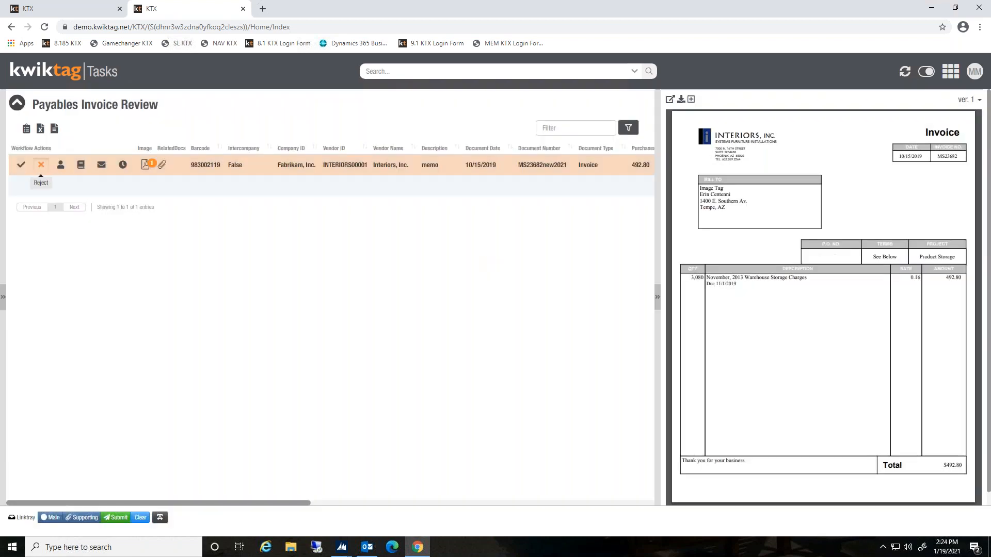
{"action": "left_click", "coordinate": [41, 165]}
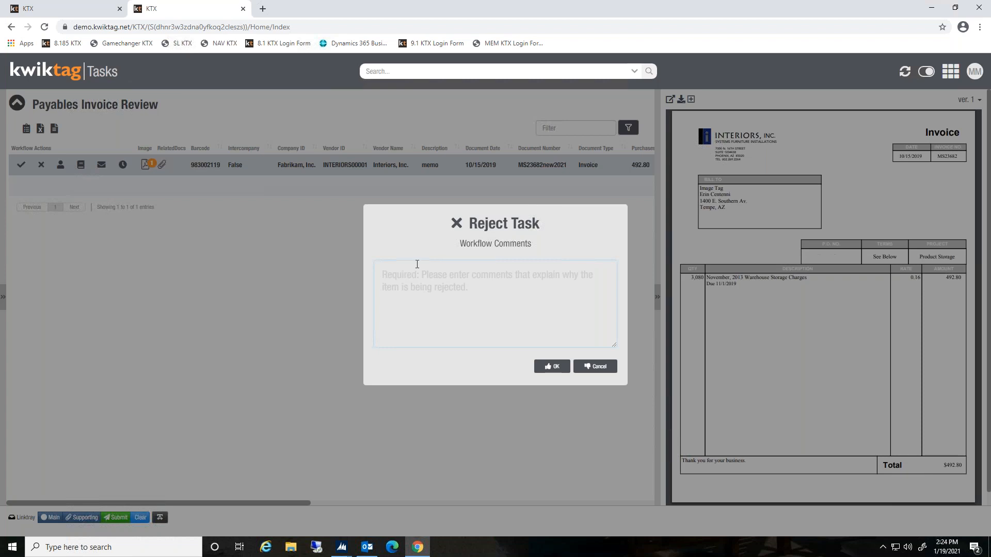
{"action": "left_click", "coordinate": [596, 368]}
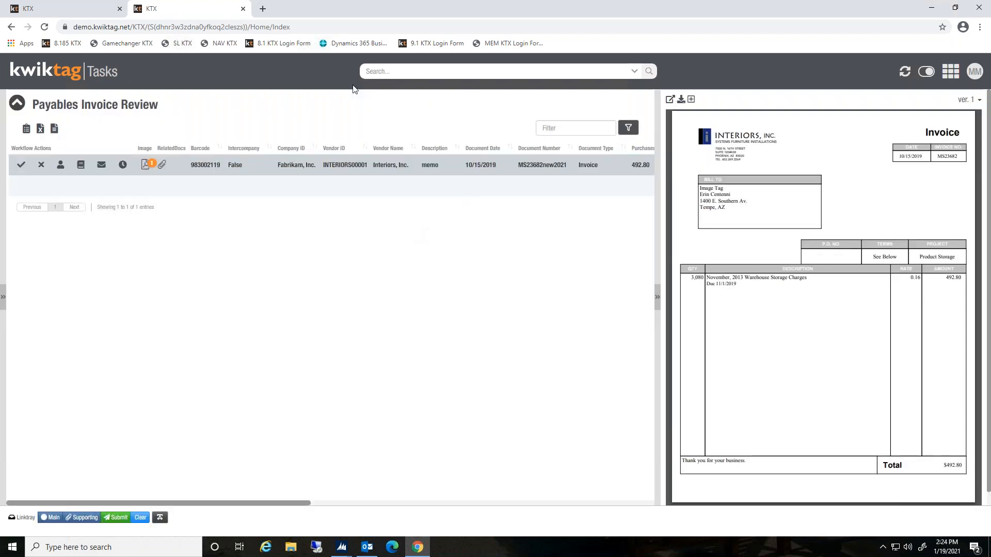
Approve the invoice task with the workflow comment "price is right"
{"action": "left_click", "coordinate": [21, 164]}
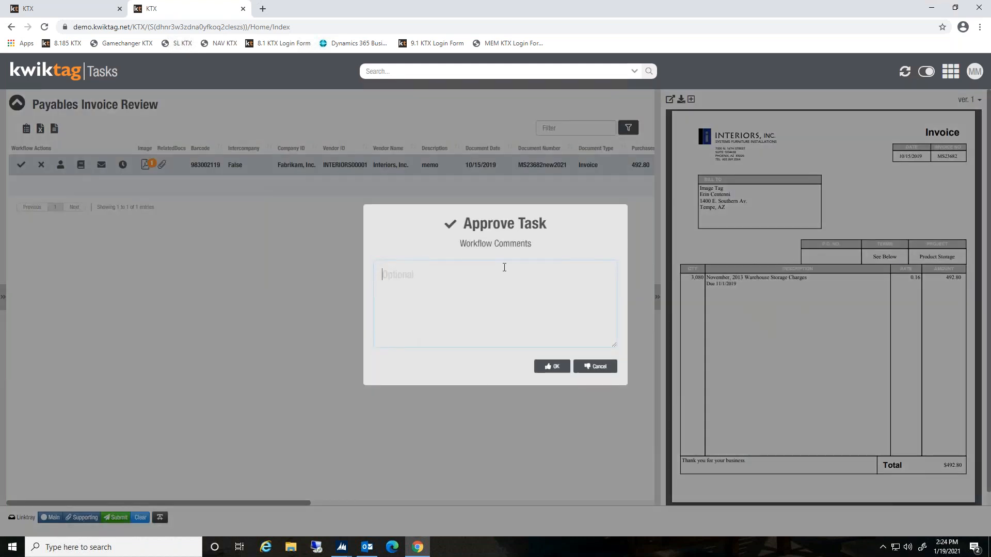
{"action": "type", "text": "price is right"}
{"action": "left_click", "coordinate": [545, 367]}
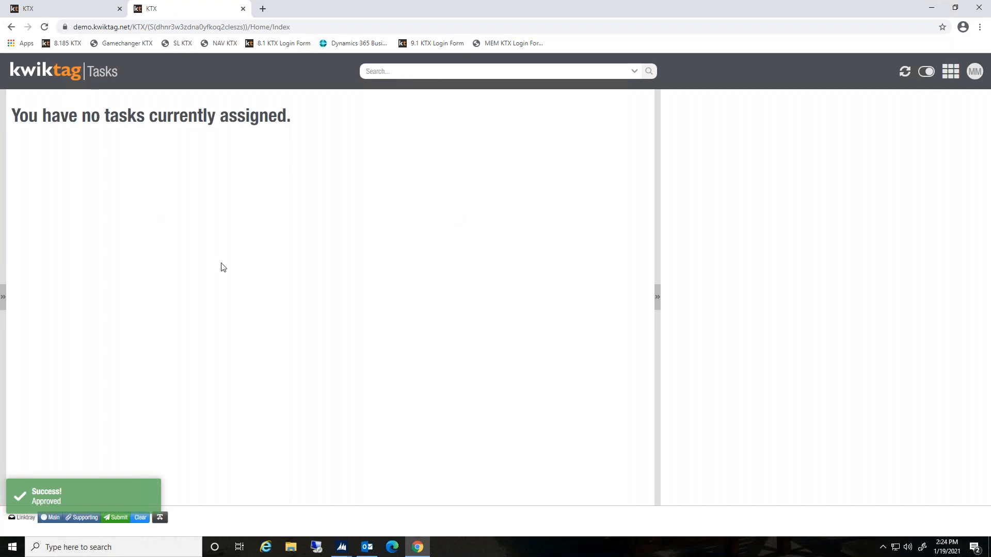
Switch to the first tab, refresh tasks, open Payables Invoice Final and view the MS23682new2021 invoice's workflow history
{"action": "left_click", "coordinate": [98, 11]}
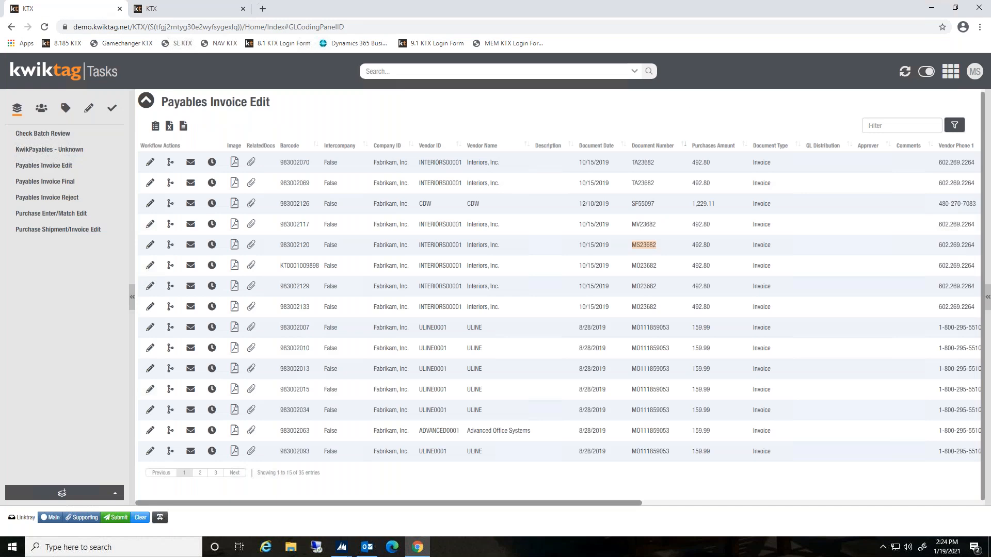
{"action": "left_click", "coordinate": [903, 75]}
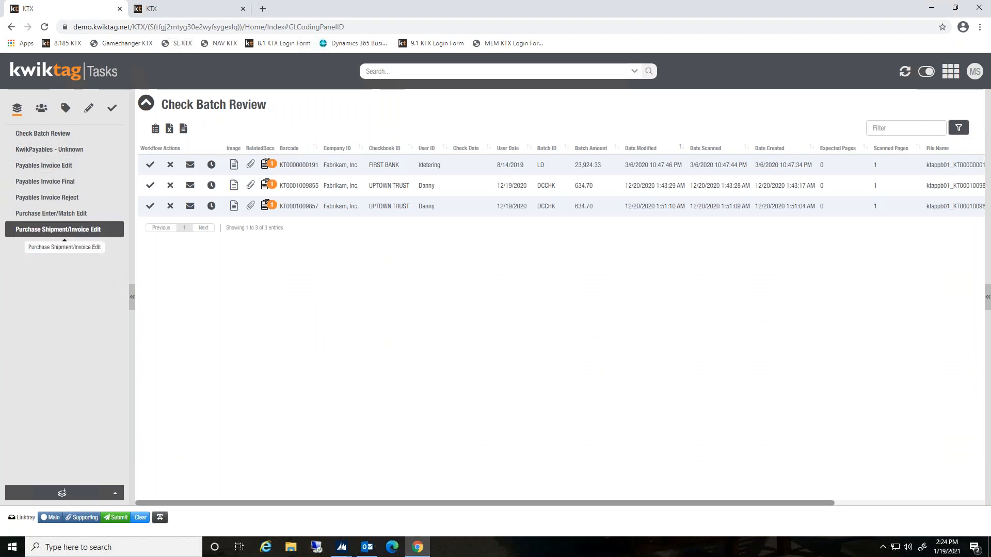
{"action": "left_click", "coordinate": [61, 181]}
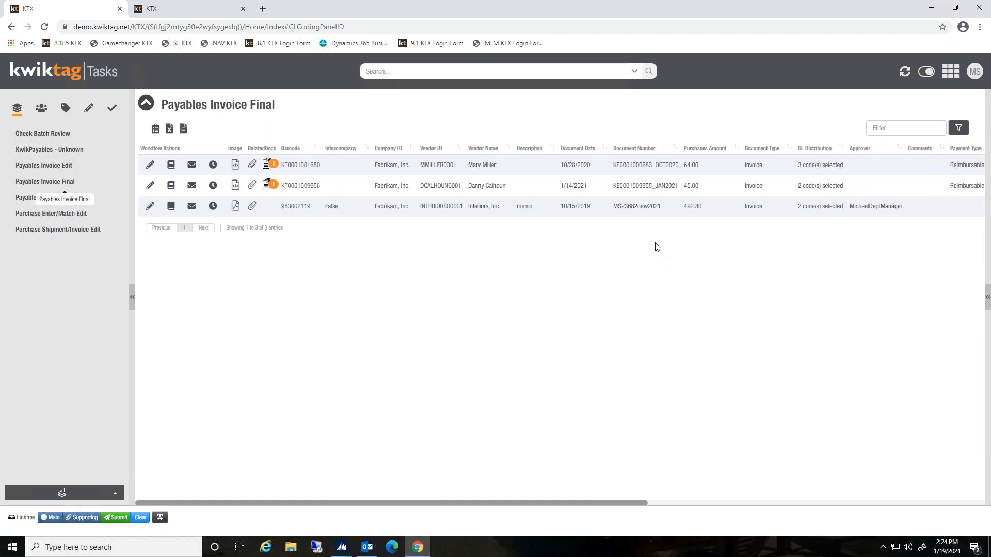
{"action": "left_click", "coordinate": [596, 205]}
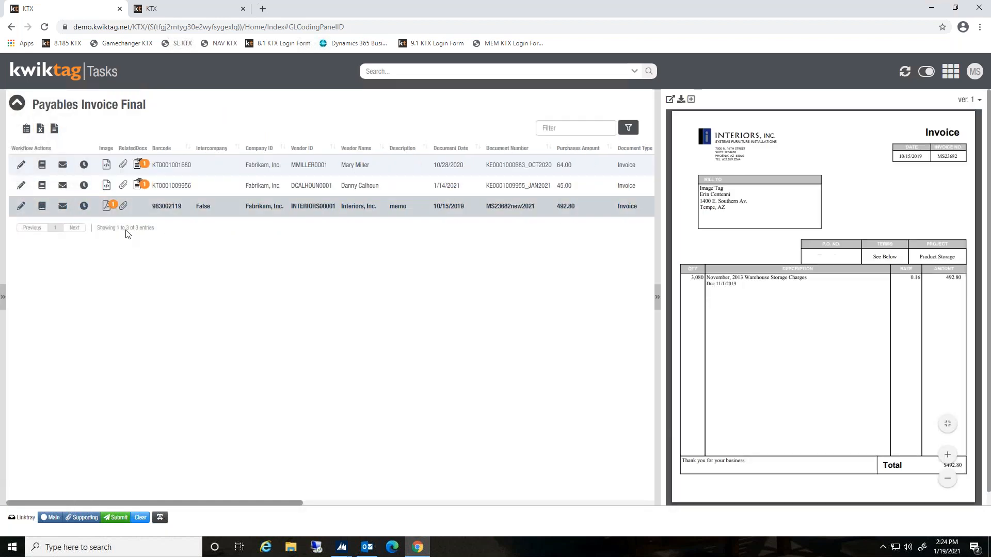
{"action": "left_click", "coordinate": [84, 206]}
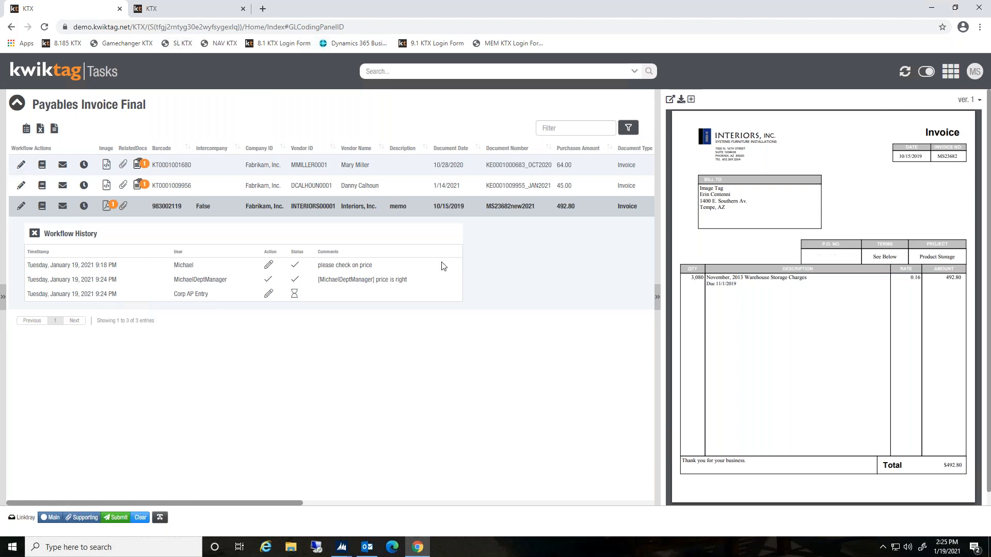
Edit the invoice in Payables Invoice Final, add the workflow comment "ok to pay", and submit it
{"action": "left_click", "coordinate": [21, 207]}
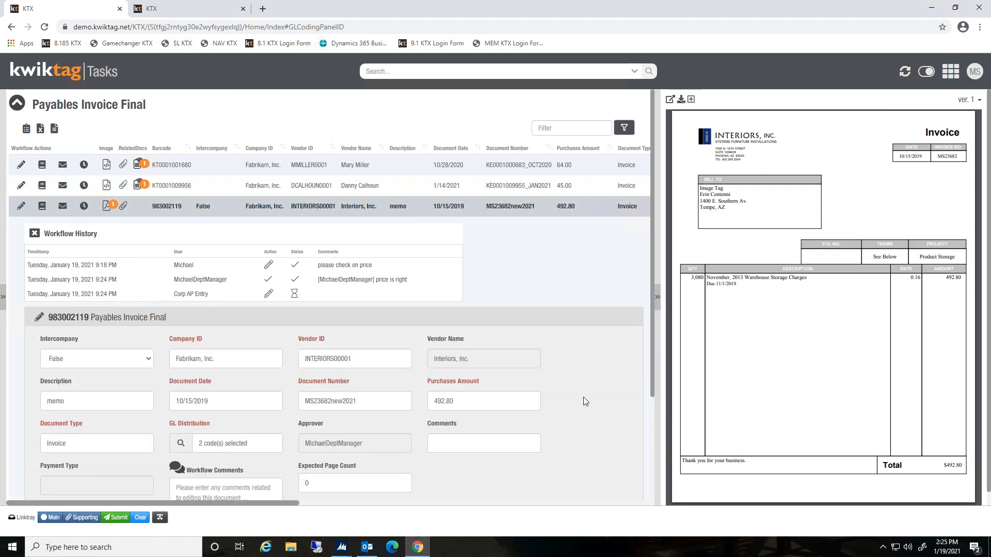
{"action": "scroll", "coordinate": [583, 398], "scroll_direction": "down", "scroll_amount": 2}
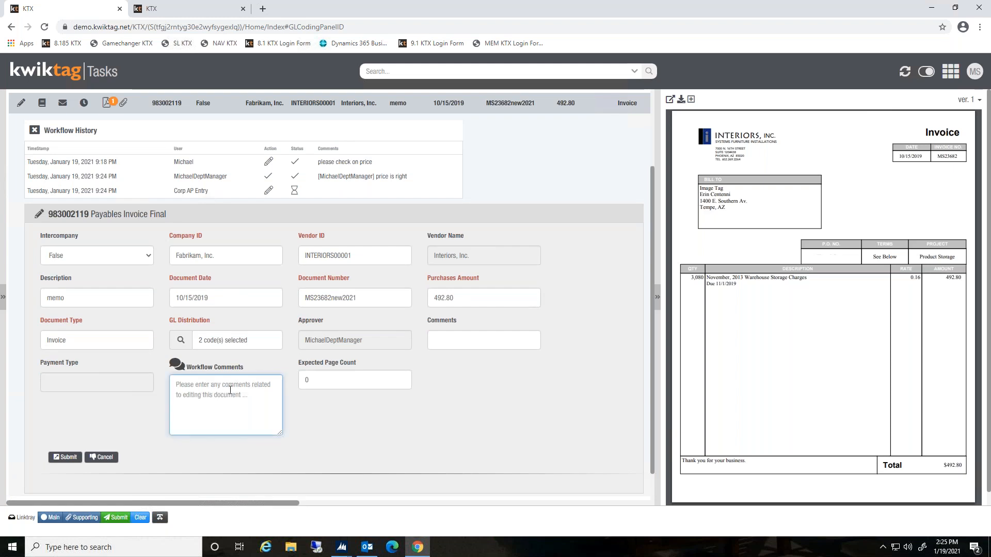
{"action": "type", "text": "ok to pay"}
{"action": "left_click", "coordinate": [65, 457]}
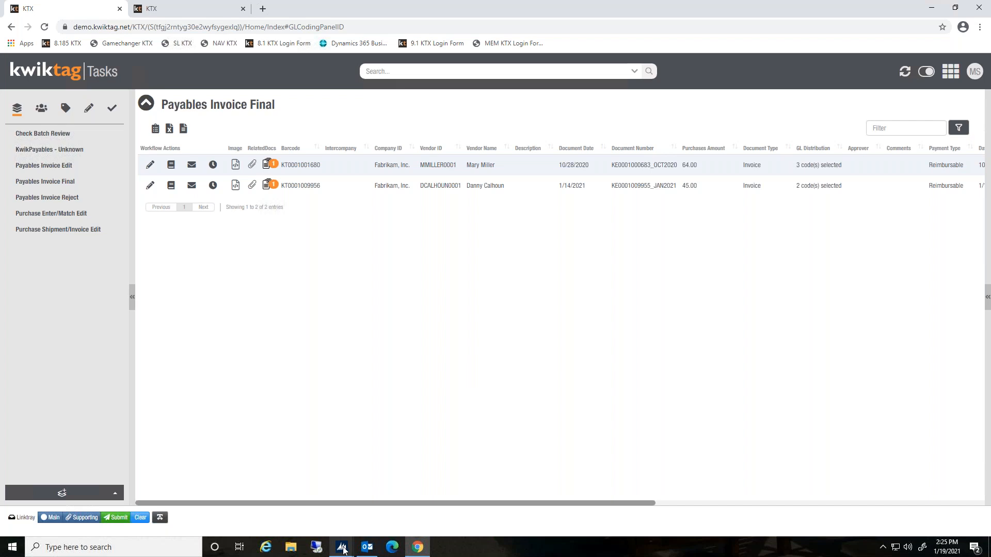
Switch to Dynamics GP and open the KwikTag Work Queue from the Payables Transaction Entry window
{"action": "mouse_move", "coordinate": [343, 549]}
{"action": "left_click", "coordinate": [326, 524]}
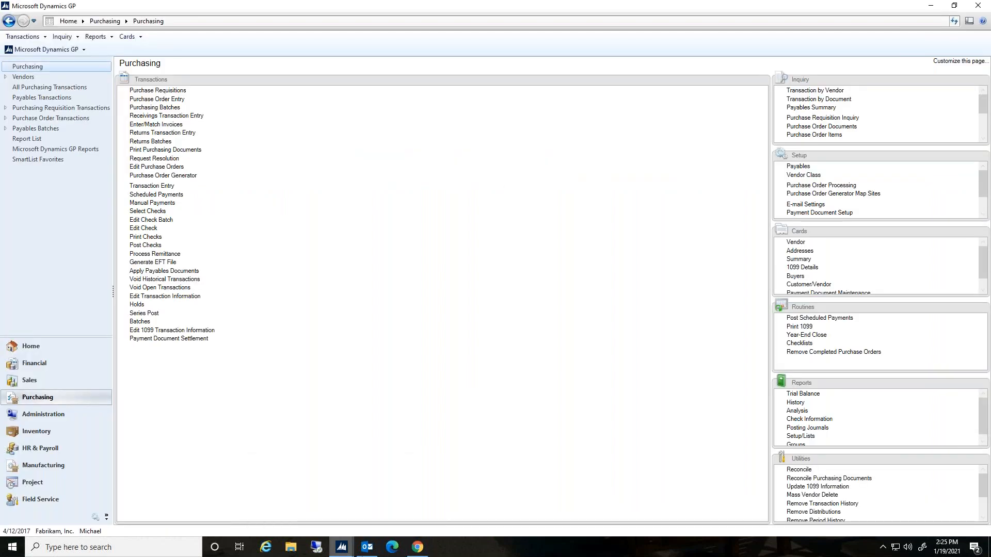
{"action": "mouse_move", "coordinate": [342, 549]}
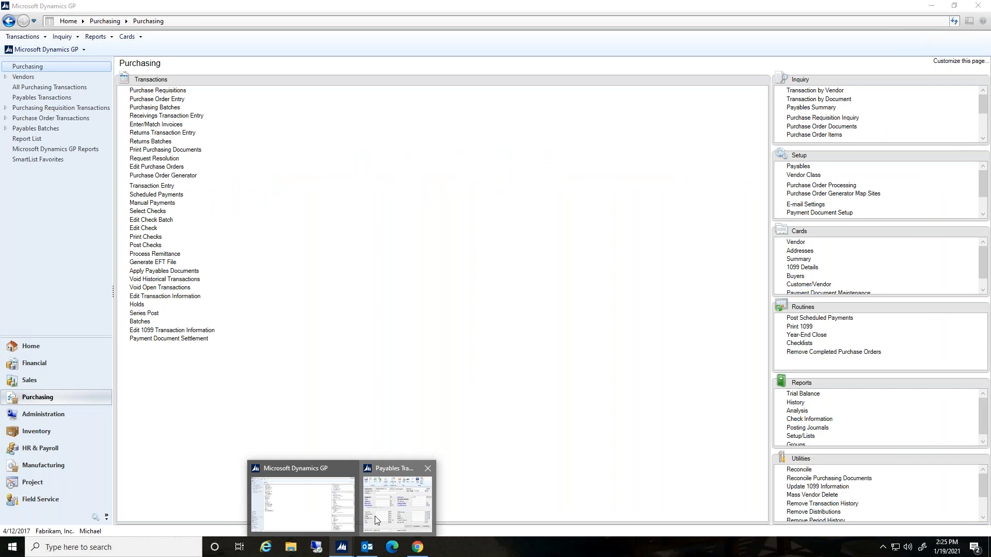
{"action": "left_click", "coordinate": [374, 518]}
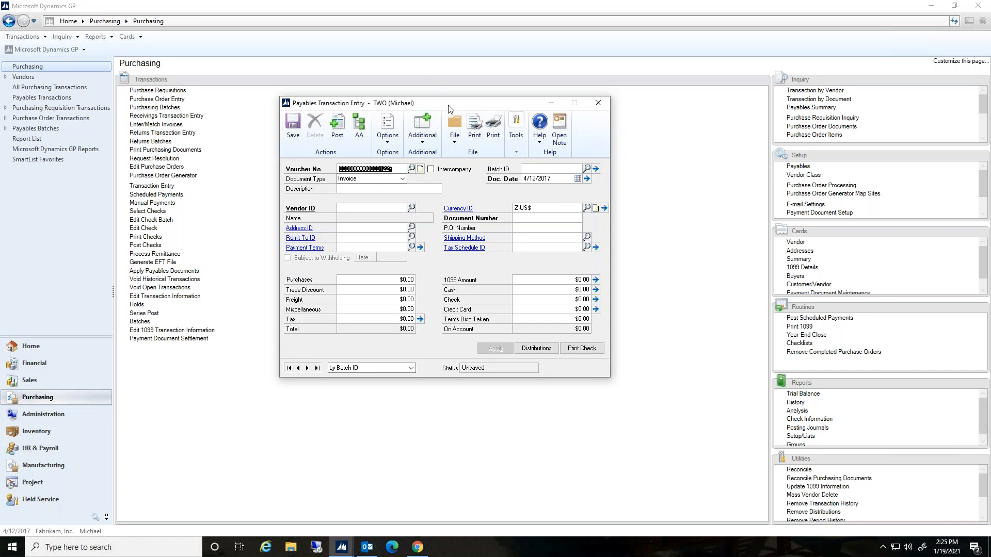
{"action": "left_click_drag", "start_coordinate": [450, 105], "coordinate": [465, 121]}
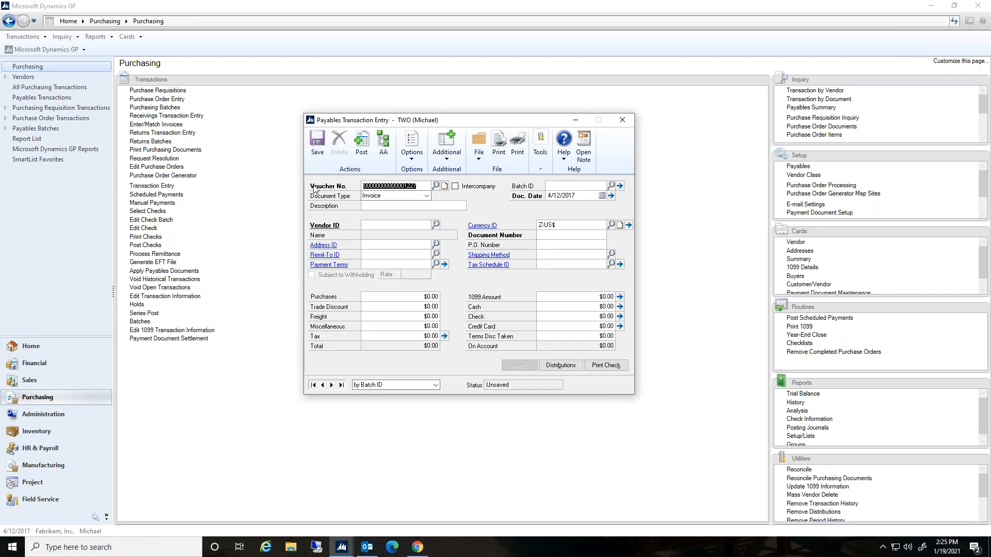
{"action": "left_click", "coordinate": [449, 144]}
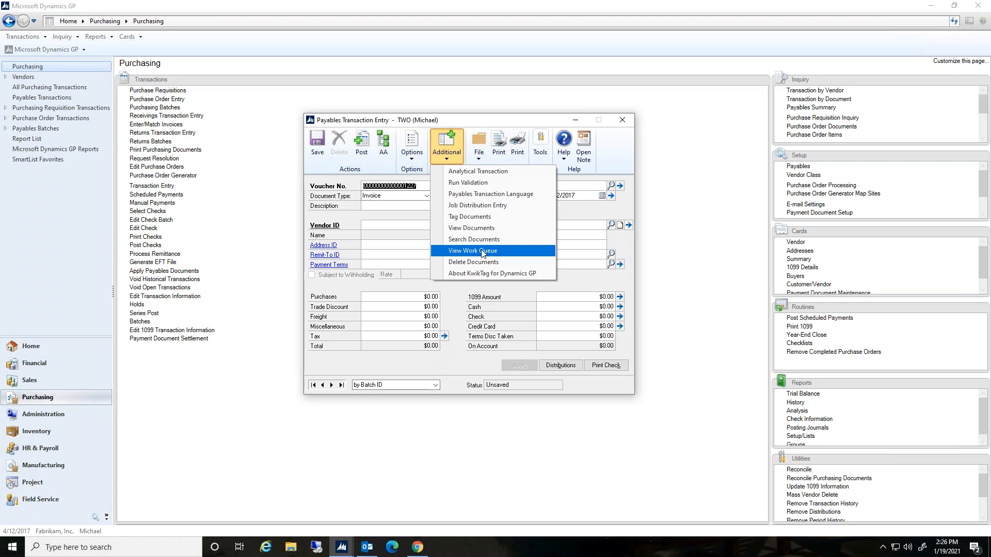
{"action": "left_click", "coordinate": [483, 251]}
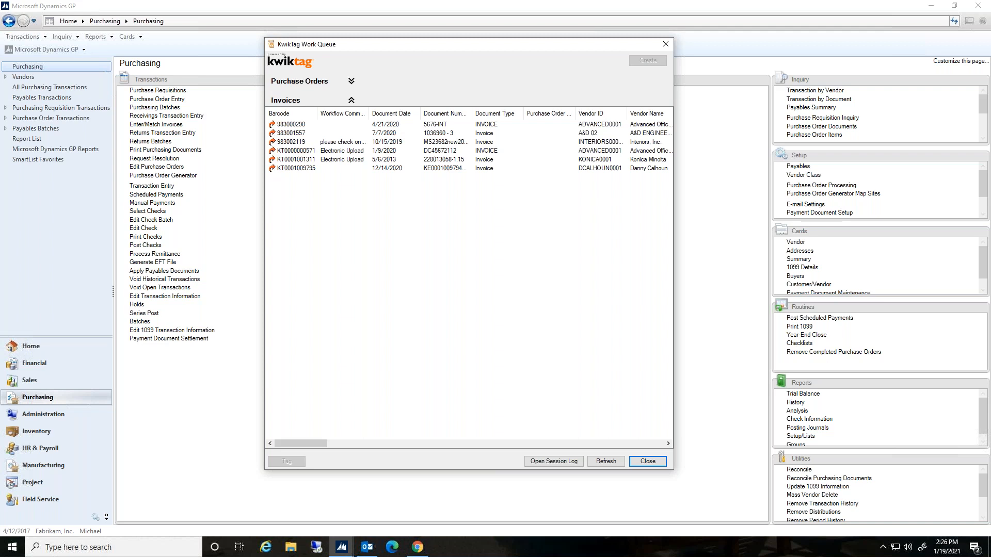
Select the MS23682new2021 invoice in the work queue and view its document image
{"action": "left_click", "coordinate": [444, 144]}
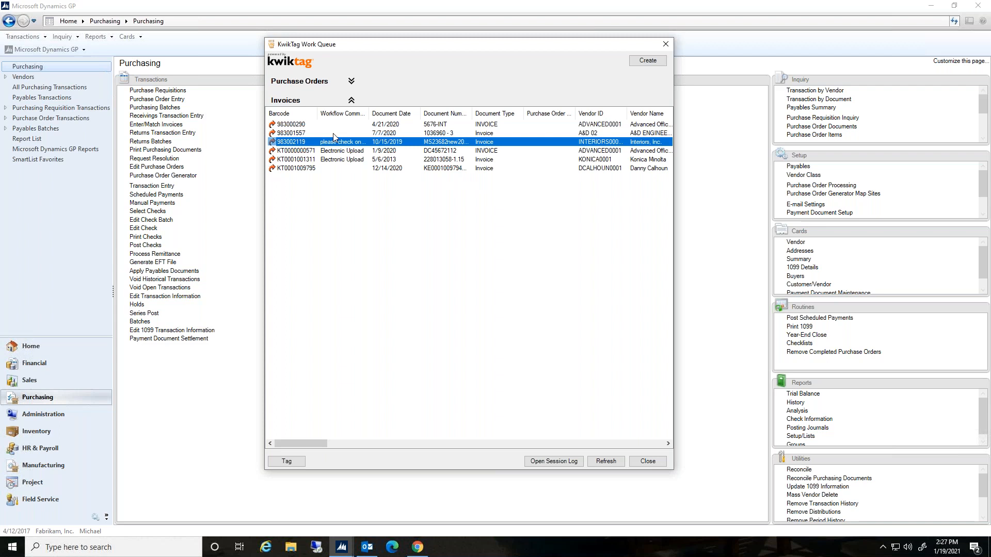
{"action": "mouse_move", "coordinate": [369, 113]}
{"action": "left_mouse_down"}
{"action": "mouse_move", "coordinate": [438, 116]}
{"action": "mouse_move", "coordinate": [366, 114]}
{"action": "mouse_move", "coordinate": [379, 114]}
{"action": "left_mouse_up"}
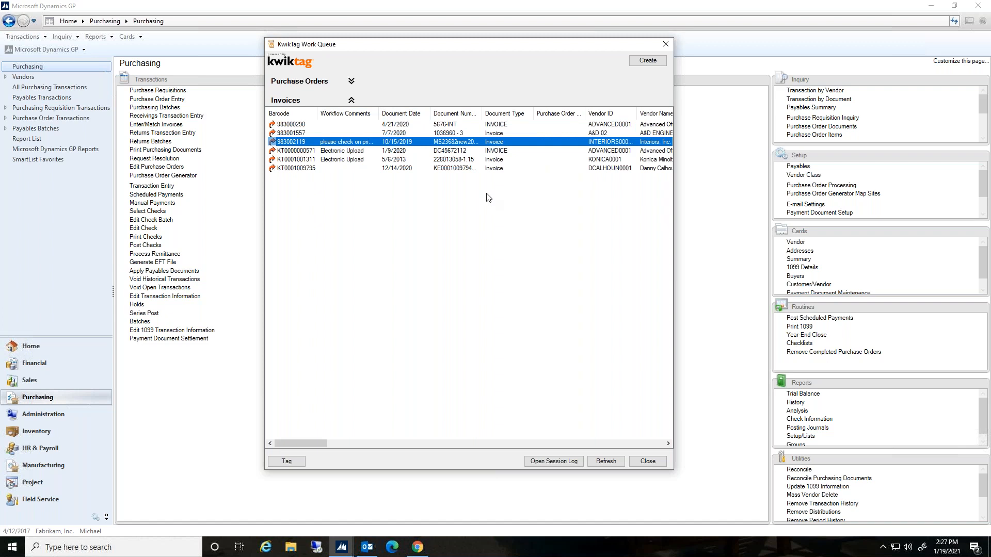
{"action": "right_click", "coordinate": [320, 142]}
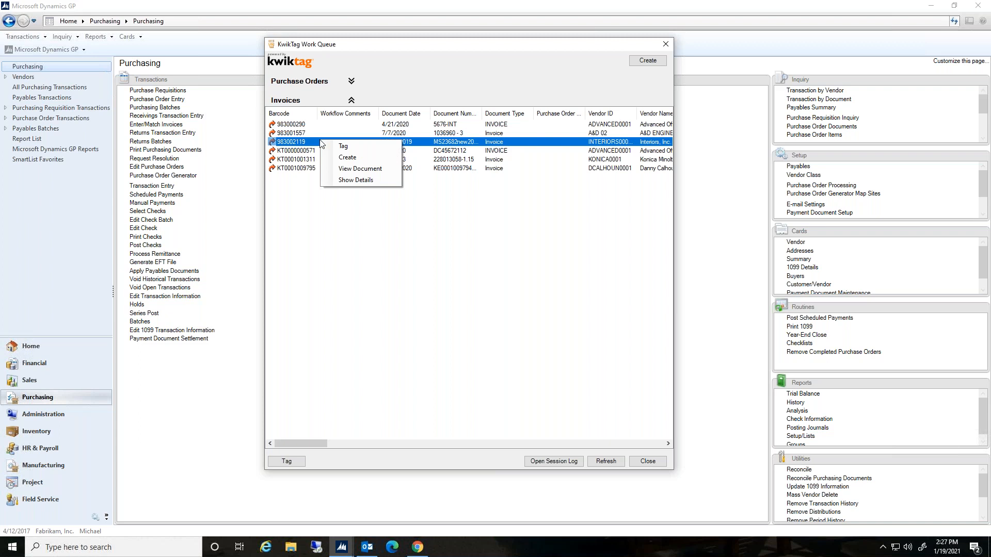
{"action": "left_click", "coordinate": [359, 169]}
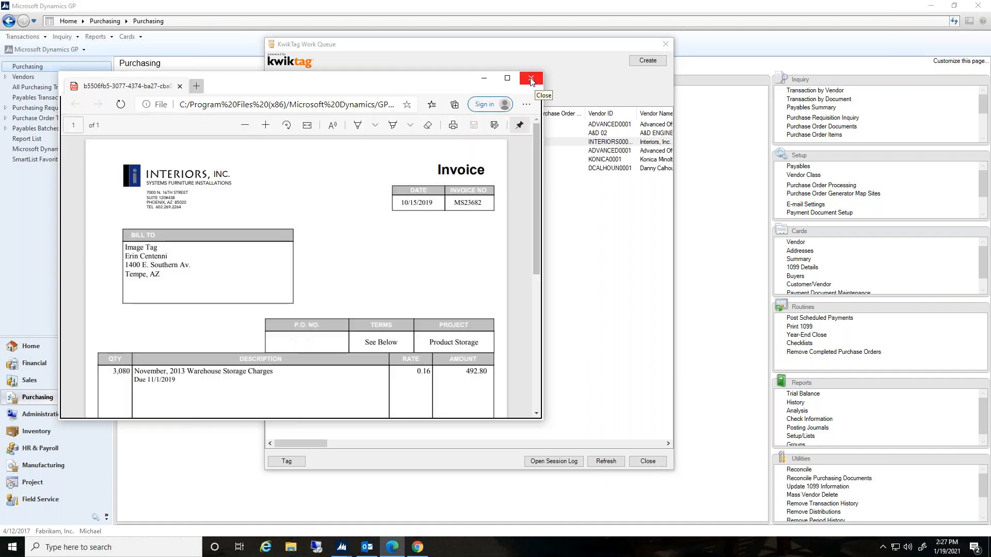
{"action": "left_click", "coordinate": [531, 80]}
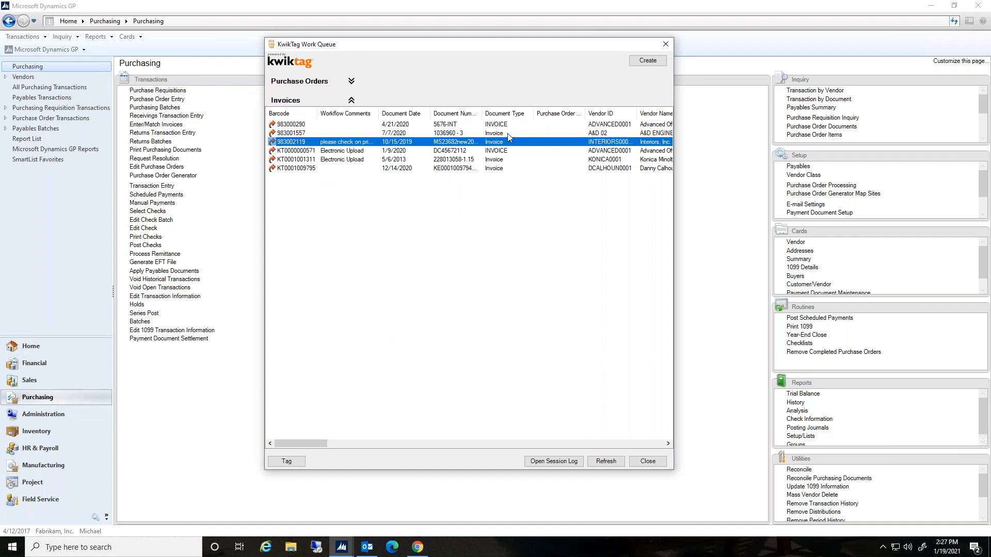
Create a GP transaction from the MS23682new2021 invoice, placing it in the existing batch MSDEMO
{"action": "left_click", "coordinate": [311, 160], "text": "ctrl"}
{"action": "left_click", "coordinate": [289, 125], "text": "ctrl"}
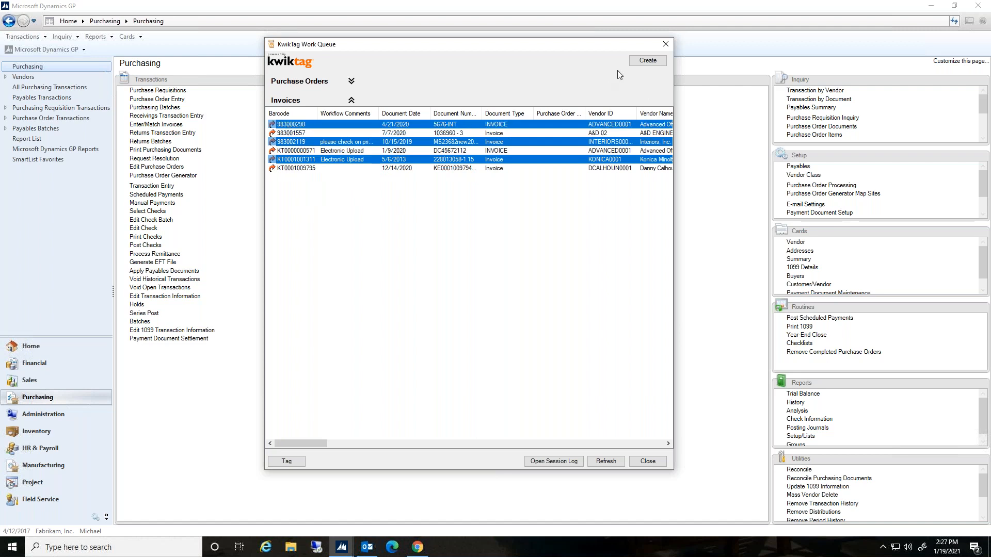
{"action": "left_click", "coordinate": [295, 125]}
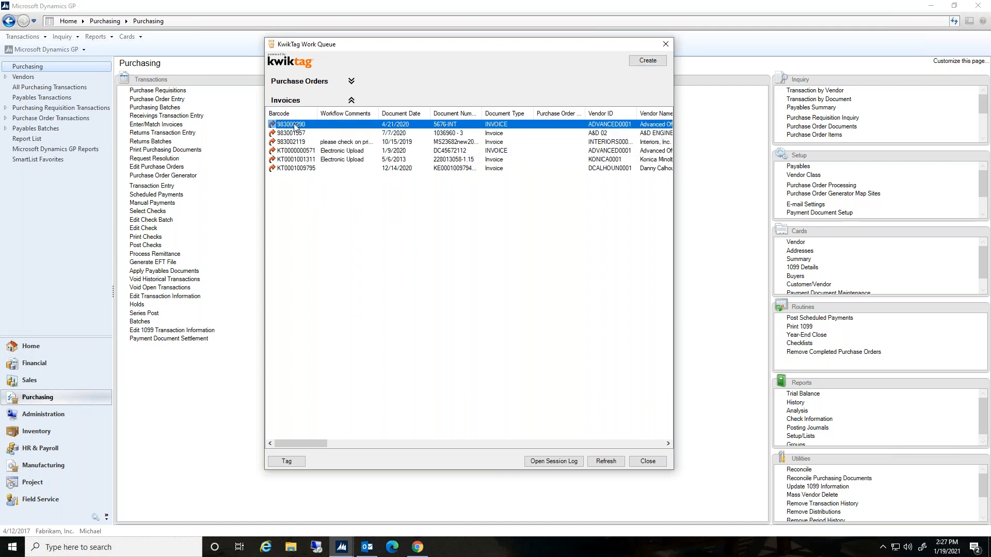
{"action": "left_click", "coordinate": [306, 169], "text": "shift"}
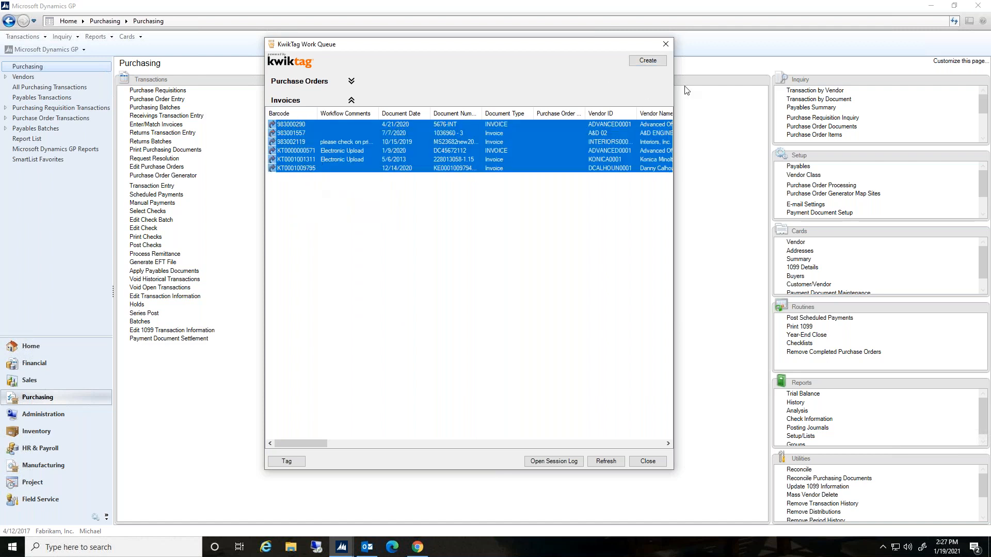
{"action": "left_click", "coordinate": [360, 142]}
{"action": "left_click", "coordinate": [643, 61]}
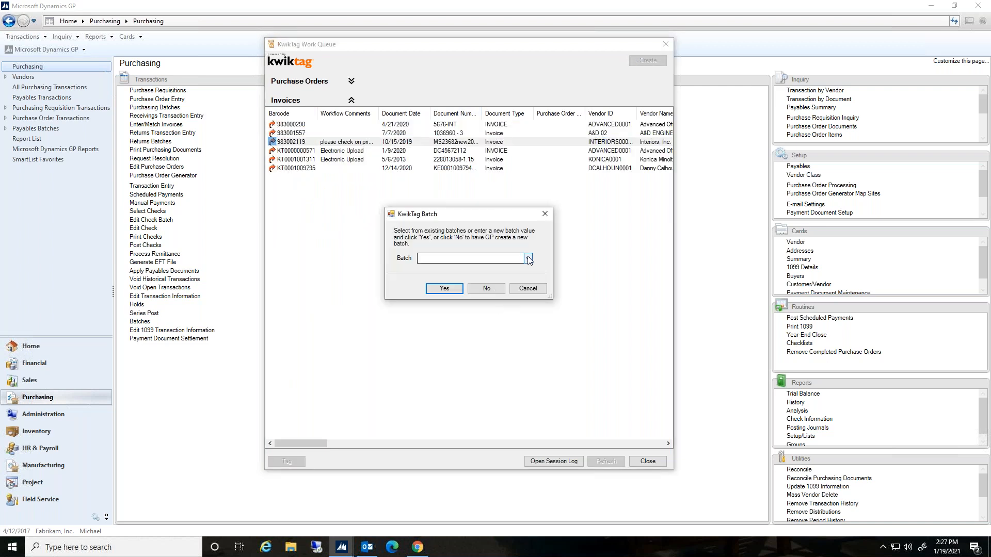
{"action": "left_click", "coordinate": [528, 258]}
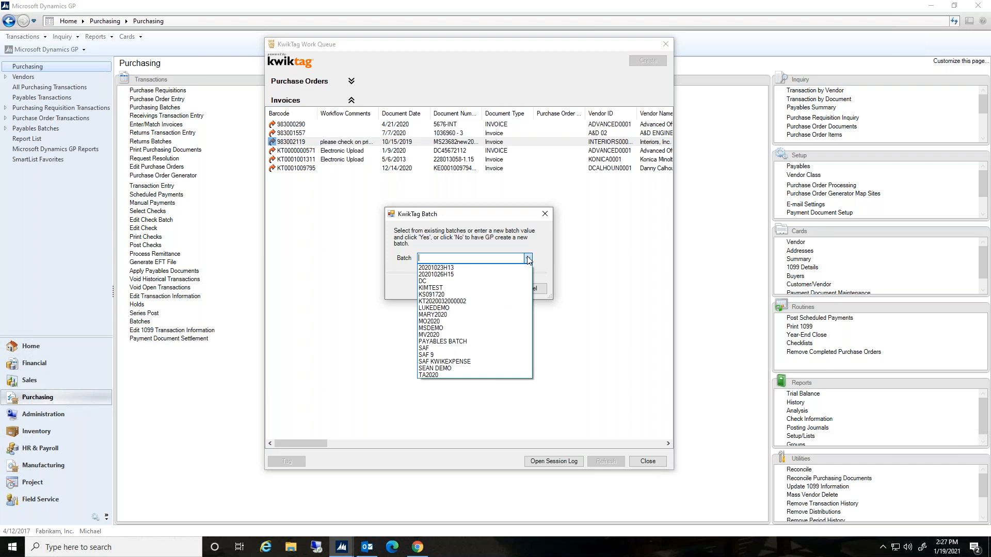
{"action": "left_click", "coordinate": [480, 329]}
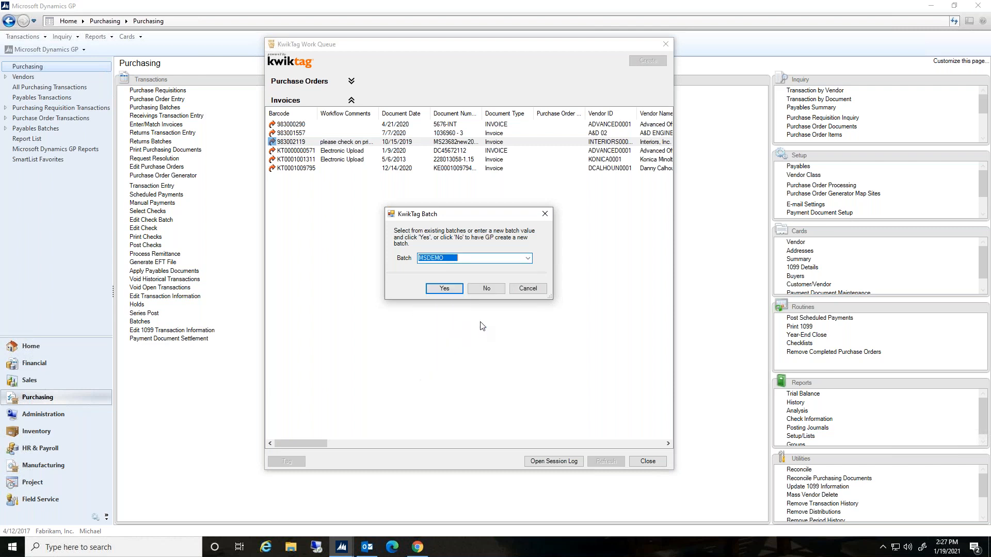
{"action": "left_click", "coordinate": [444, 287]}
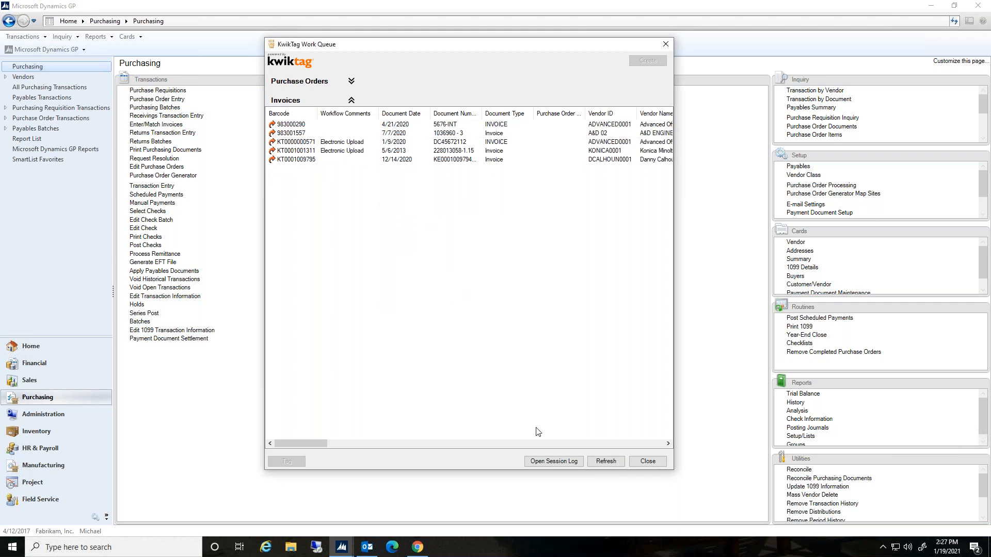
Close the work queue and open voucher VCHR983002119 from batch MSDEMO in Payables Transaction Entry
{"action": "left_click", "coordinate": [647, 461]}
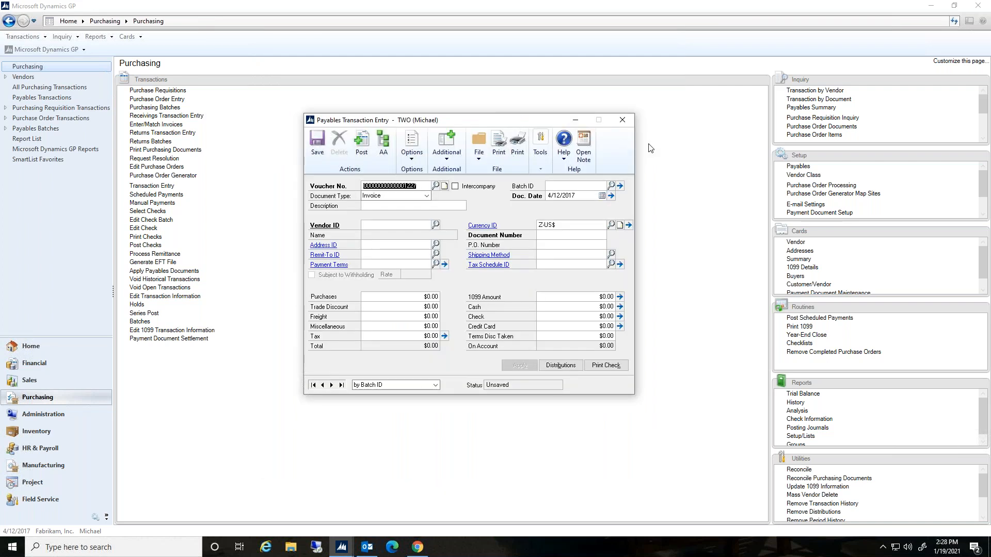
{"action": "left_click", "coordinate": [435, 186]}
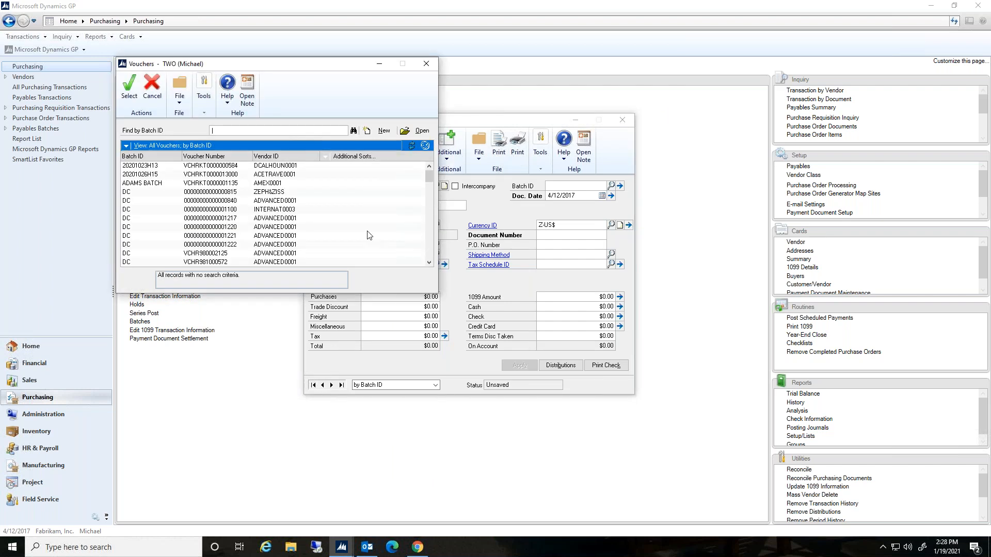
{"action": "scroll", "coordinate": [432, 253], "scroll_direction": "down", "scroll_amount": 5}
{"action": "scroll", "coordinate": [432, 253], "scroll_direction": "down", "scroll_amount": 5}
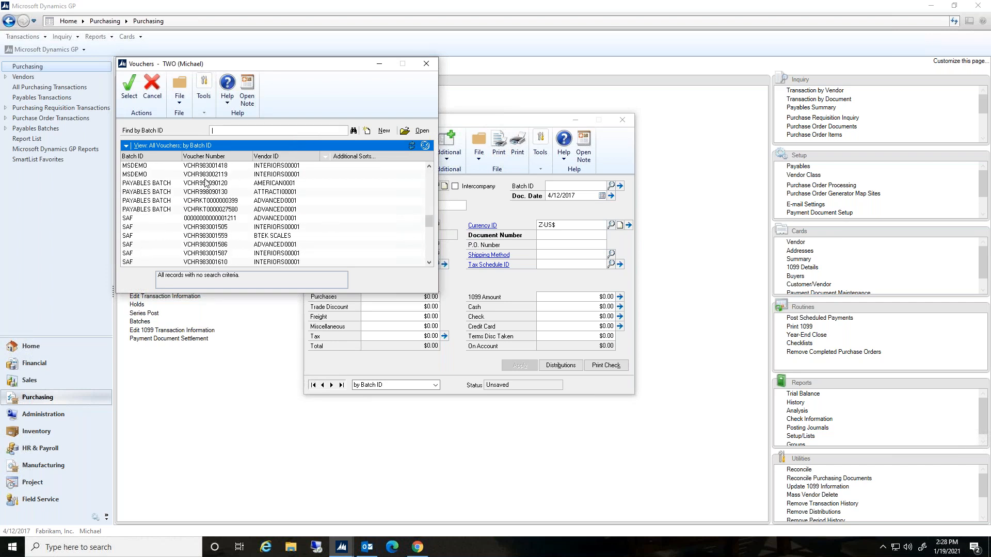
{"action": "left_click", "coordinate": [261, 175]}
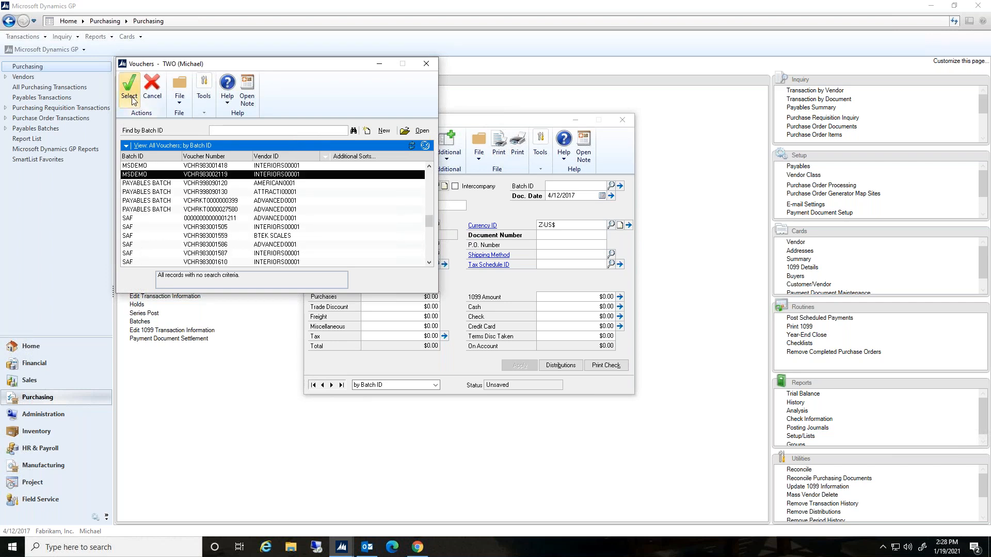
{"action": "left_click", "coordinate": [128, 103]}
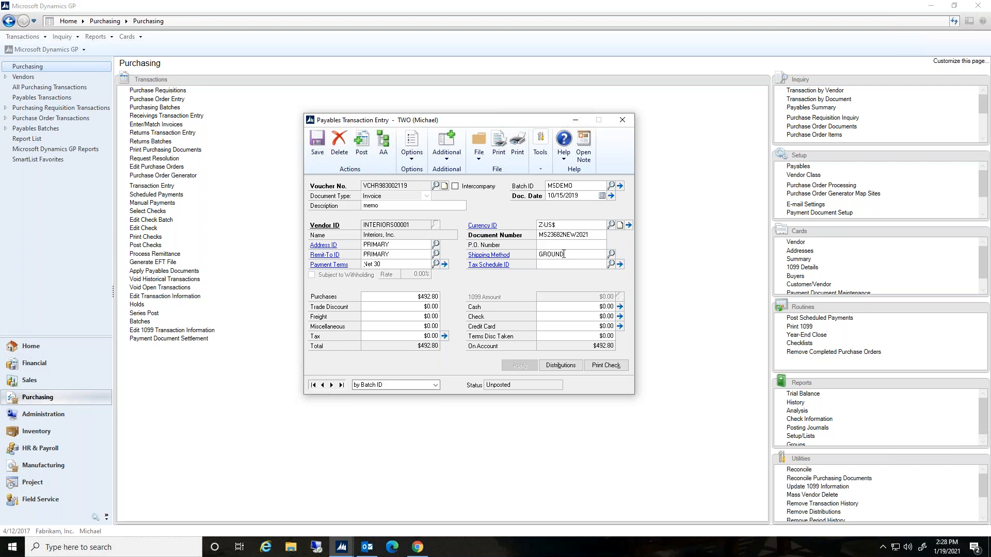
Review the voucher's fields and its GL distributions, expanding the distribution lines
{"action": "double_click", "coordinate": [584, 233]}
{"action": "double_click", "coordinate": [385, 206]}
{"action": "left_click", "coordinate": [569, 364]}
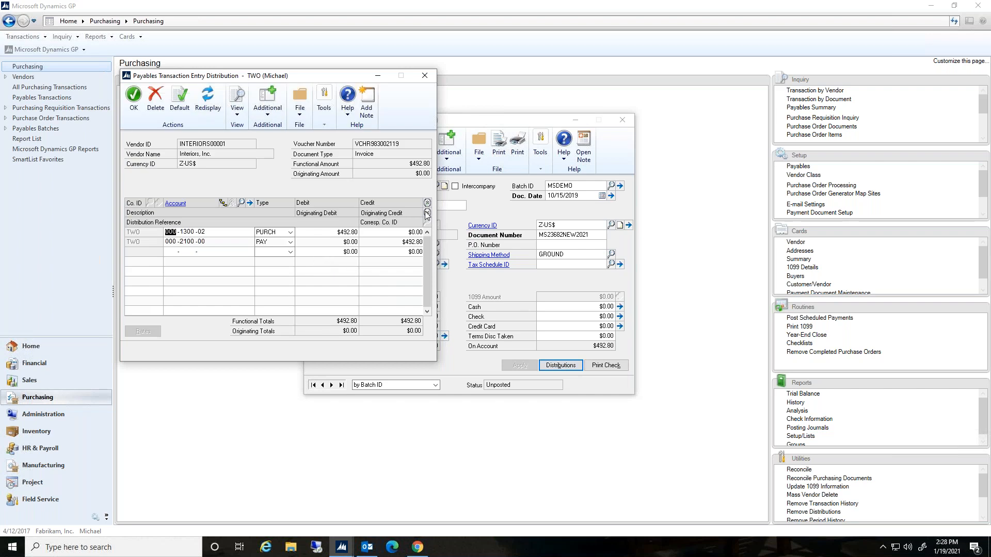
{"action": "left_click", "coordinate": [427, 211]}
{"action": "left_click", "coordinate": [427, 212]}
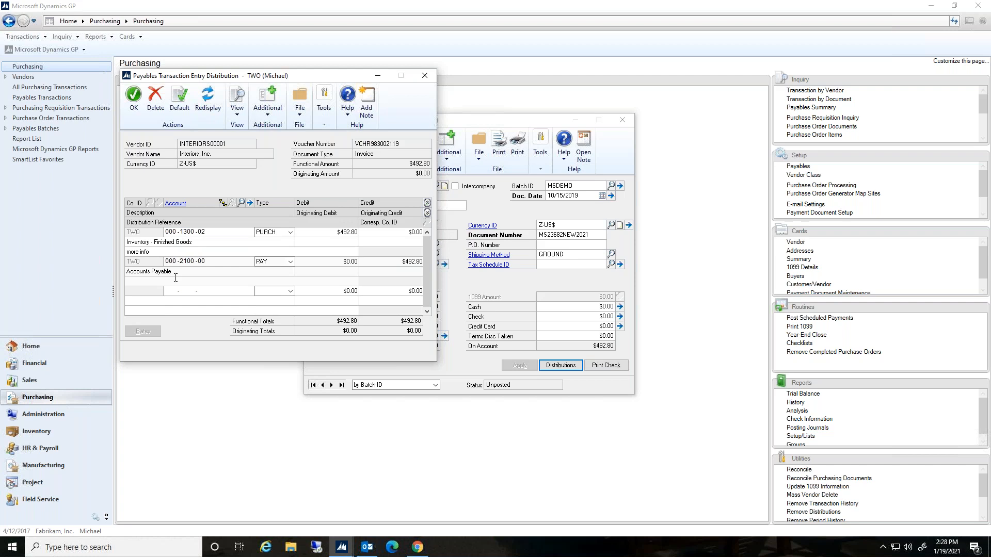
{"action": "left_click", "coordinate": [164, 252]}
{"action": "left_click", "coordinate": [425, 77]}
View the KwikTag document attached to the voucher
{"action": "left_click", "coordinate": [449, 157]}
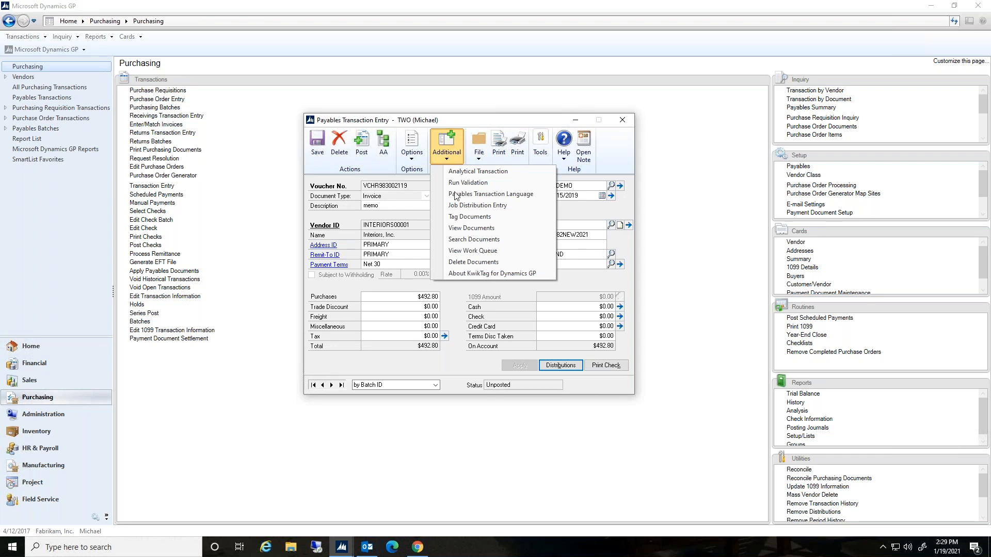
{"action": "left_click", "coordinate": [484, 229]}
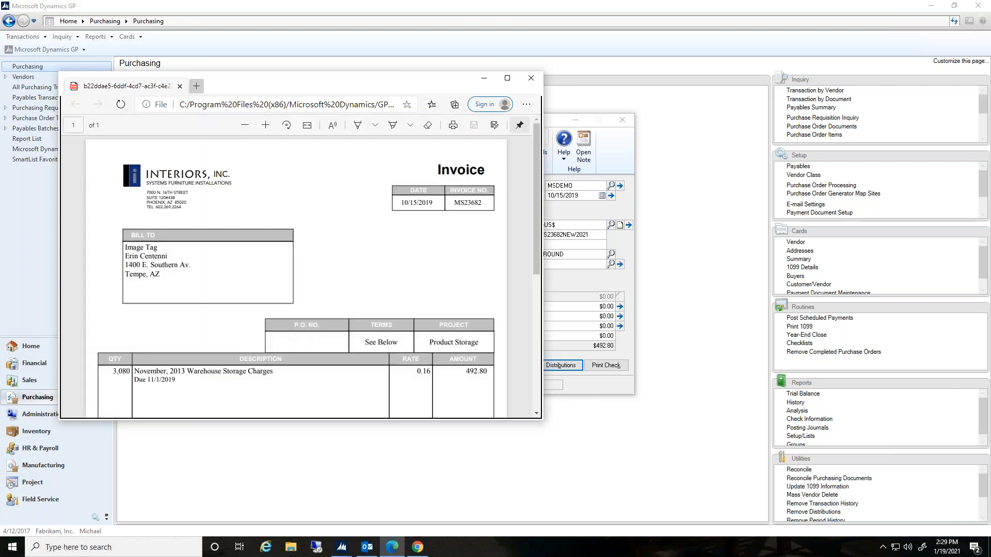
{"action": "left_click", "coordinate": [528, 78]}
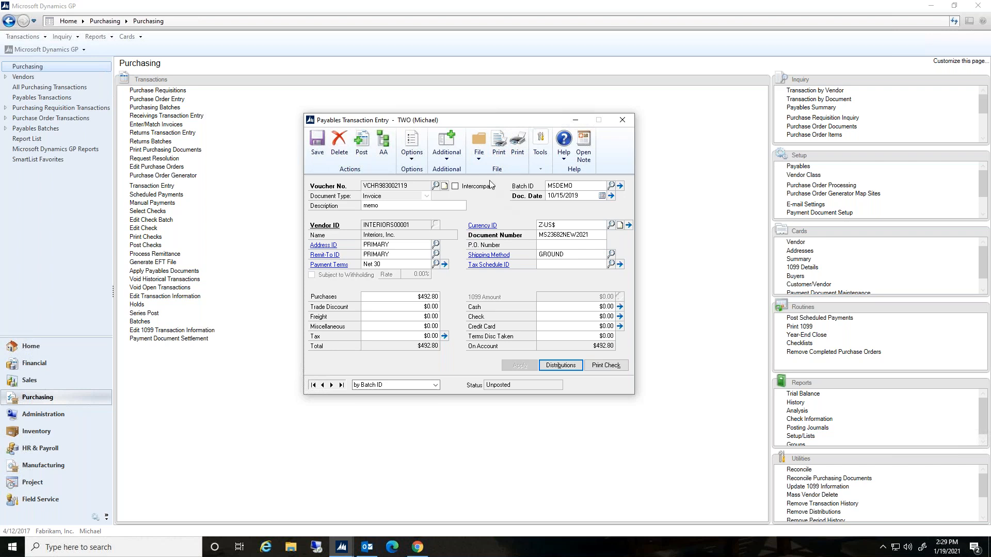
Open Tag Document for the voucher, enter the comment "packing lis", and close the dialog
{"action": "left_click", "coordinate": [456, 157]}
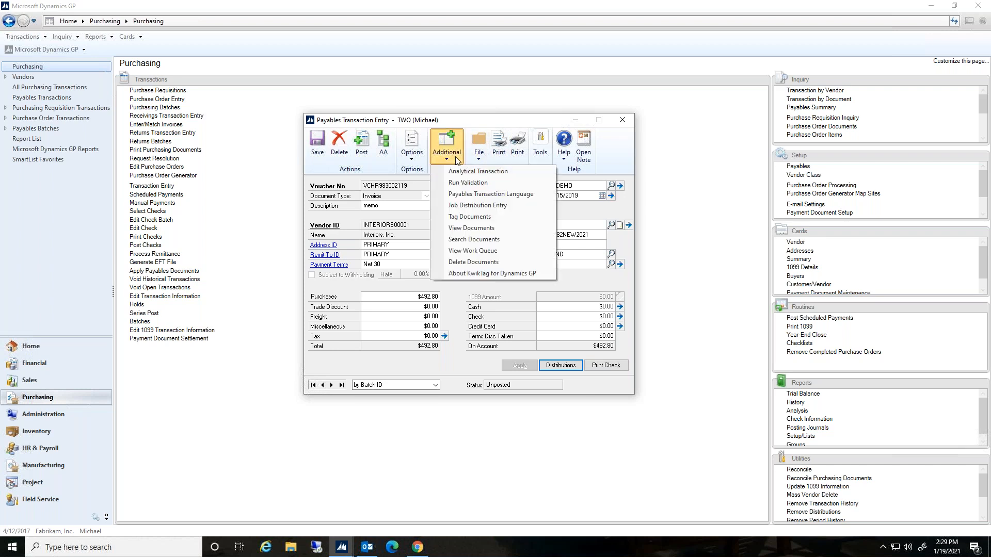
{"action": "left_click", "coordinate": [466, 217]}
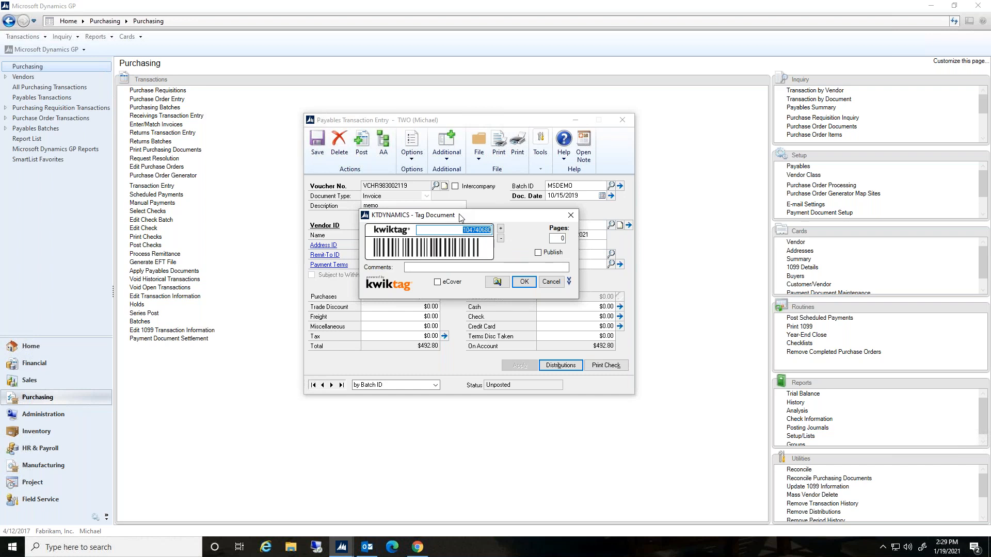
{"action": "left_click", "coordinate": [441, 266]}
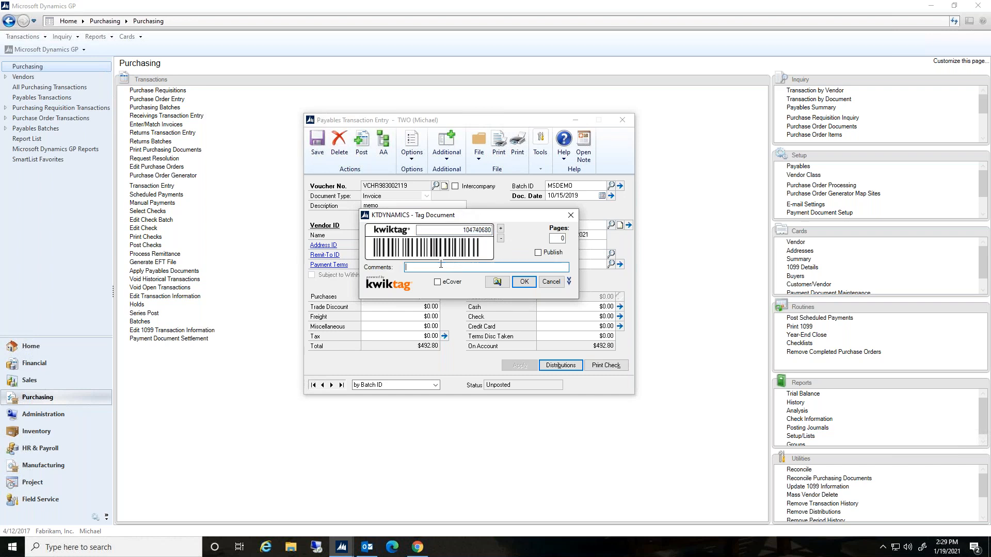
{"action": "type", "text": "packing list"}
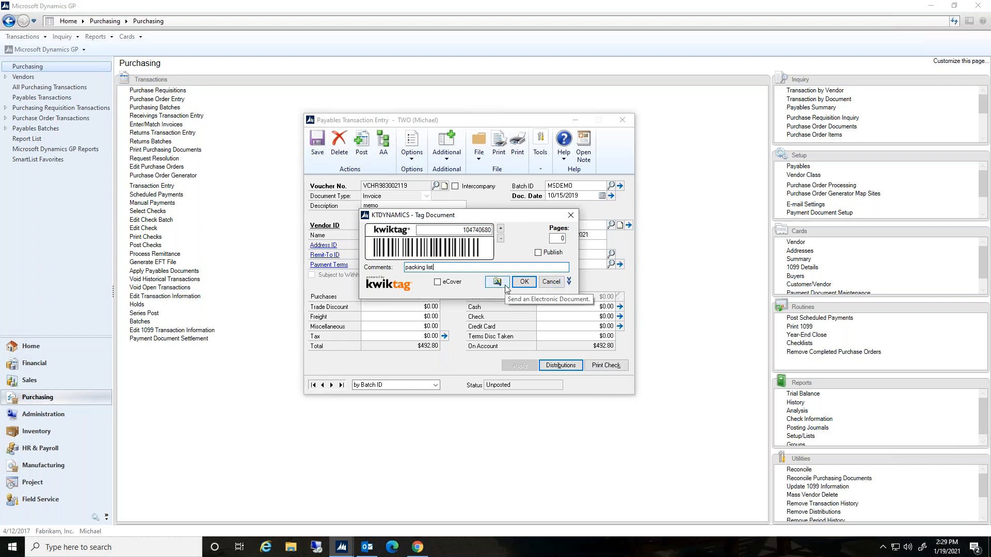
{"action": "left_click", "coordinate": [570, 216]}
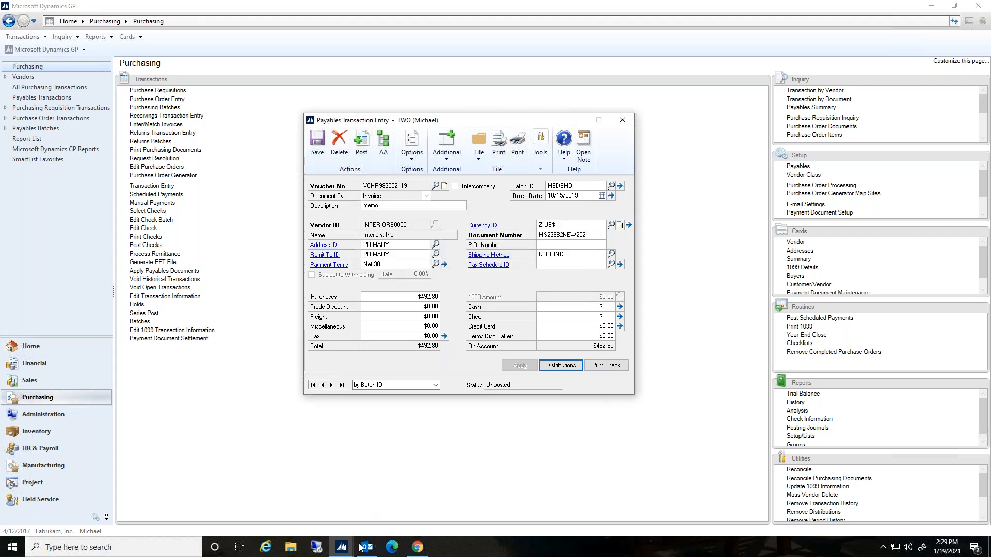
Switch to KwikTag Tasks and open the Purchase Enter/Match Edit queue, cancelling the Change Workflow dialog for the first invoice
{"action": "left_click", "coordinate": [418, 548]}
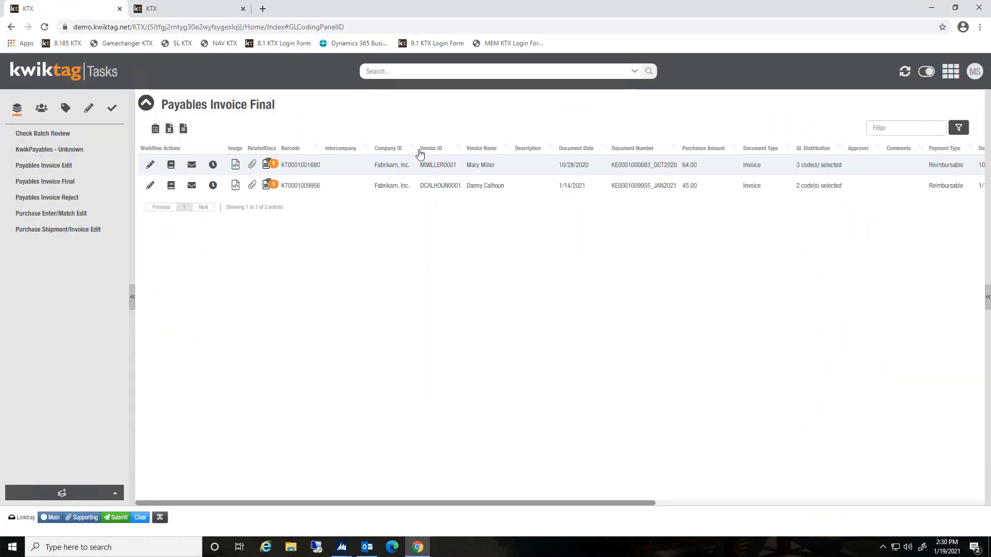
{"action": "left_click", "coordinate": [75, 215]}
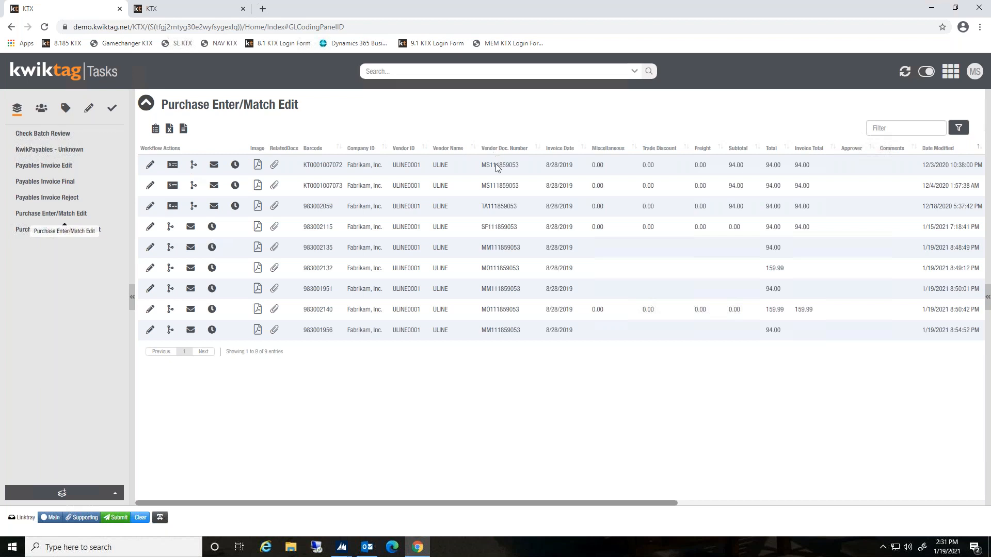
{"action": "left_click", "coordinate": [193, 166]}
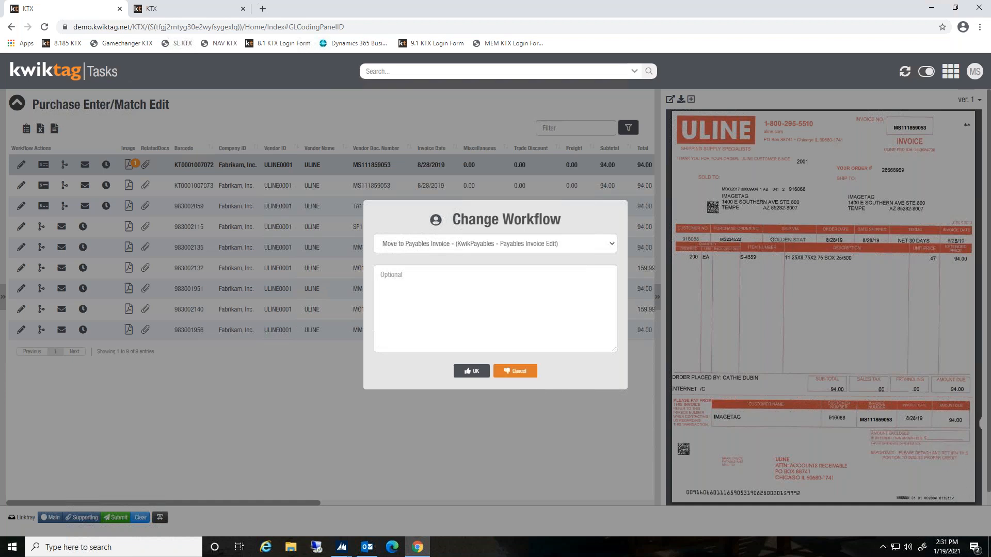
{"action": "left_click", "coordinate": [515, 371]}
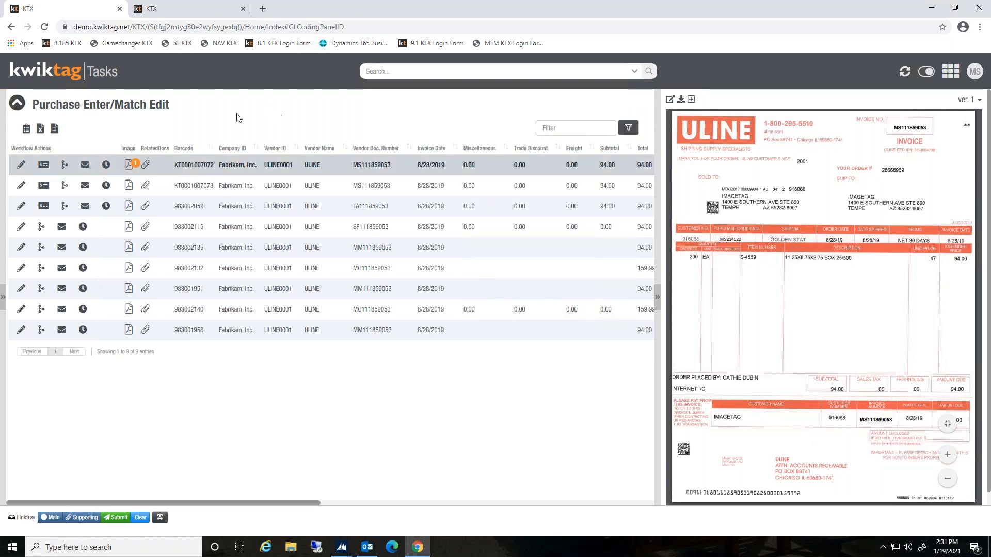
{"action": "left_click", "coordinate": [20, 166]}
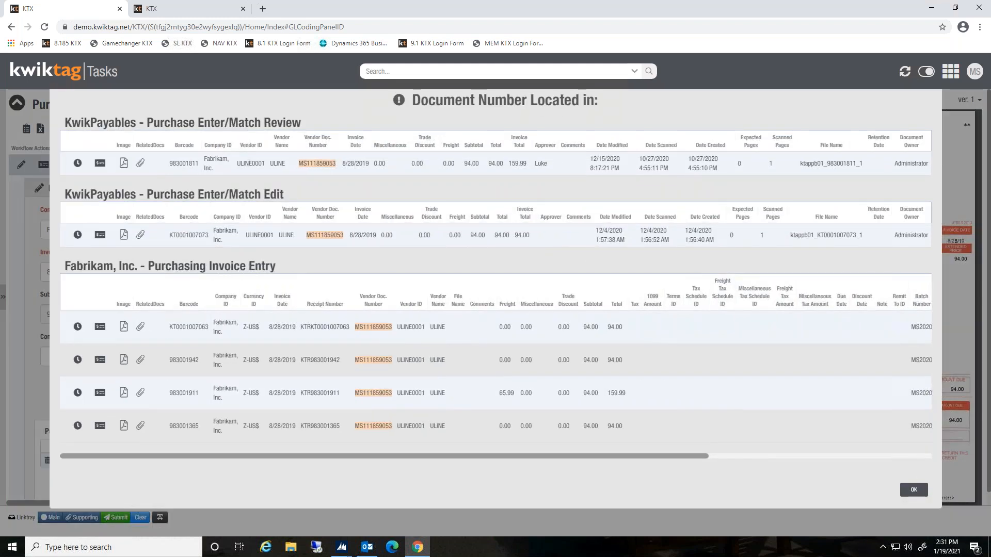
{"action": "left_click", "coordinate": [914, 490]}
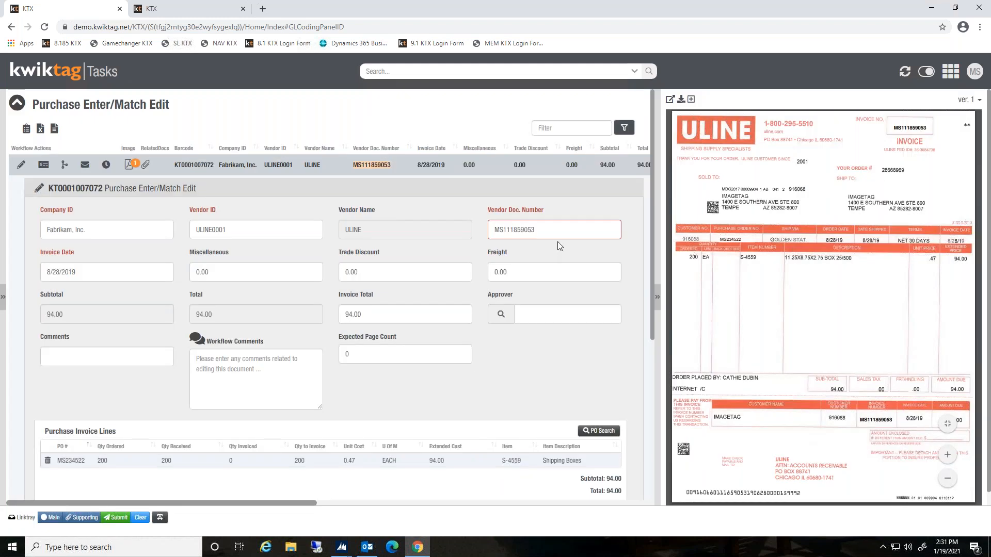
{"action": "left_click", "coordinate": [555, 234]}
{"action": "type", "text": "new"}
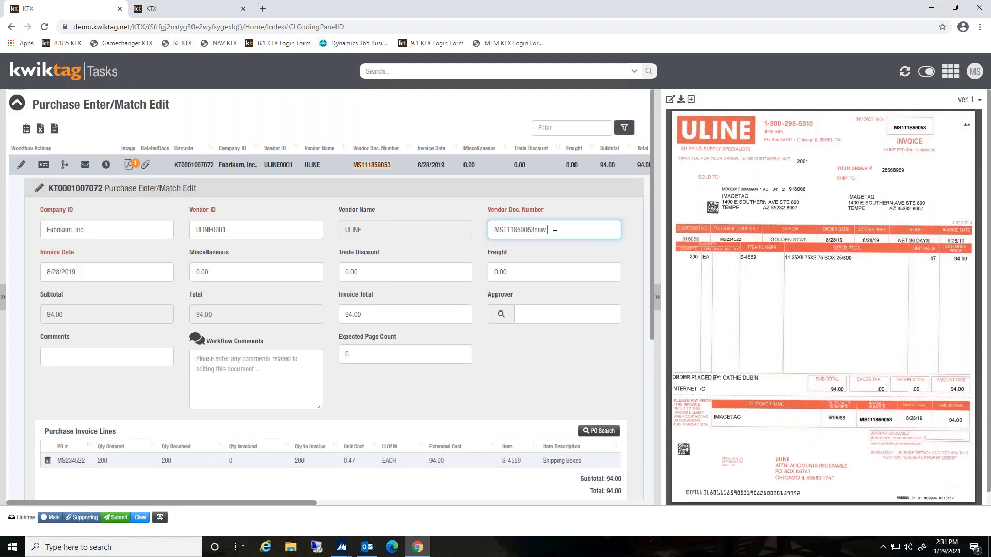
{"action": "type", "text": "2021"}
{"action": "scroll", "coordinate": [558, 363], "scroll_direction": "down", "scroll_amount": 1}
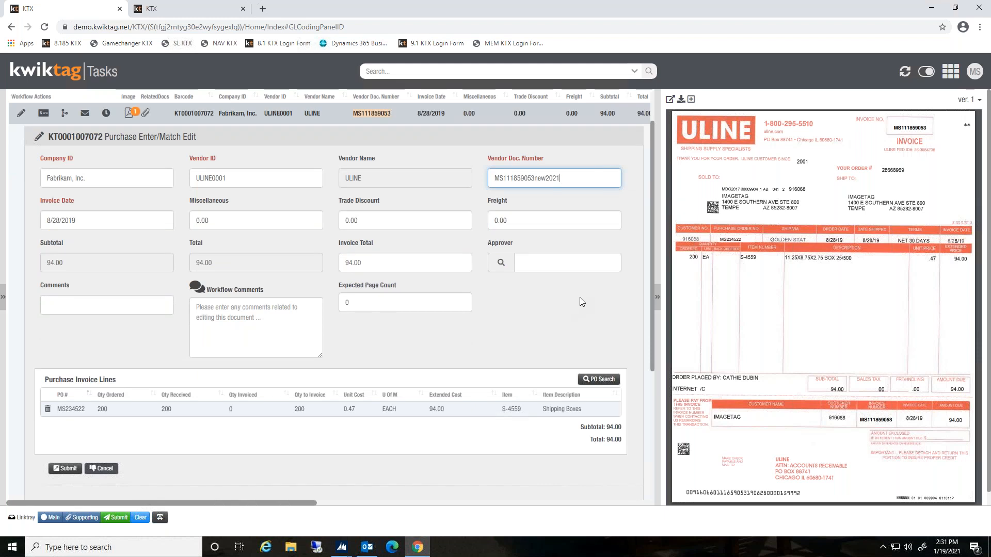
Check the purchase invoice line, add the workflow comment "good to go", and submit the invoice
{"action": "left_click", "coordinate": [123, 409]}
{"action": "left_click", "coordinate": [302, 409]}
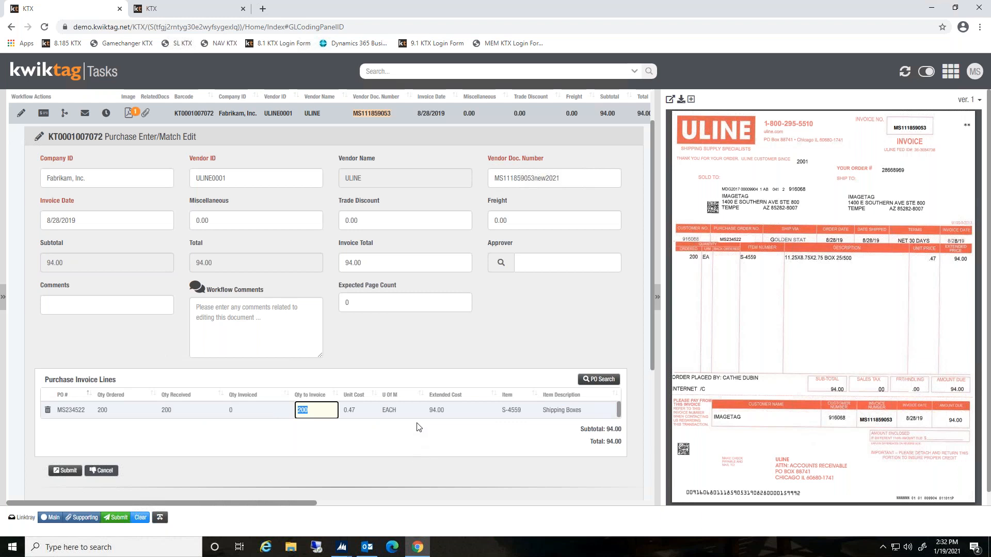
{"action": "left_click", "coordinate": [356, 412]}
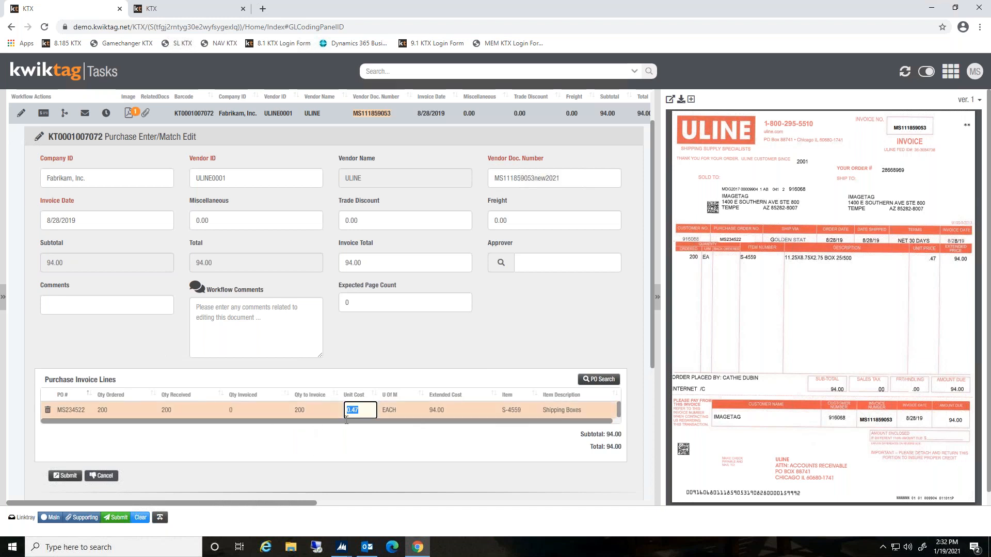
{"action": "left_click", "coordinate": [373, 444]}
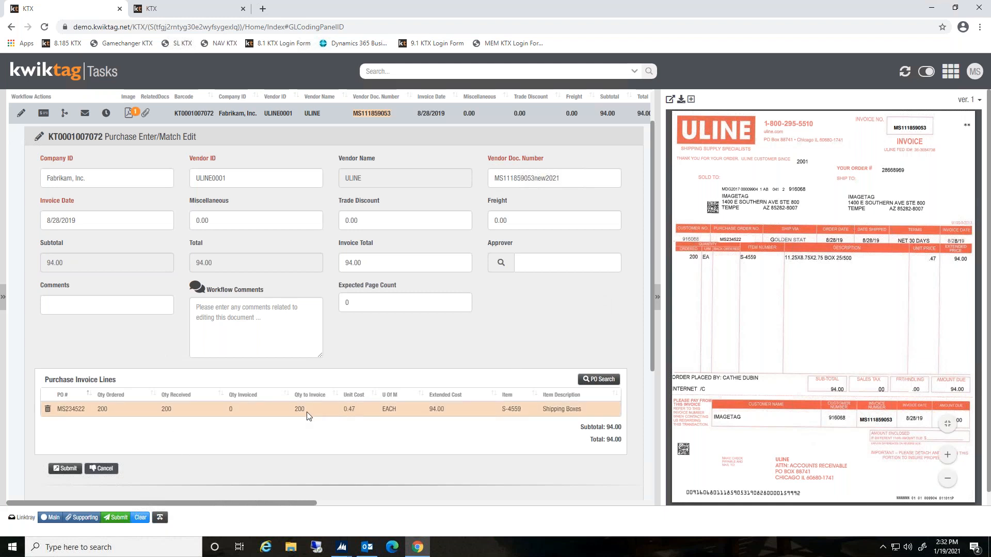
{"action": "left_click", "coordinate": [234, 310]}
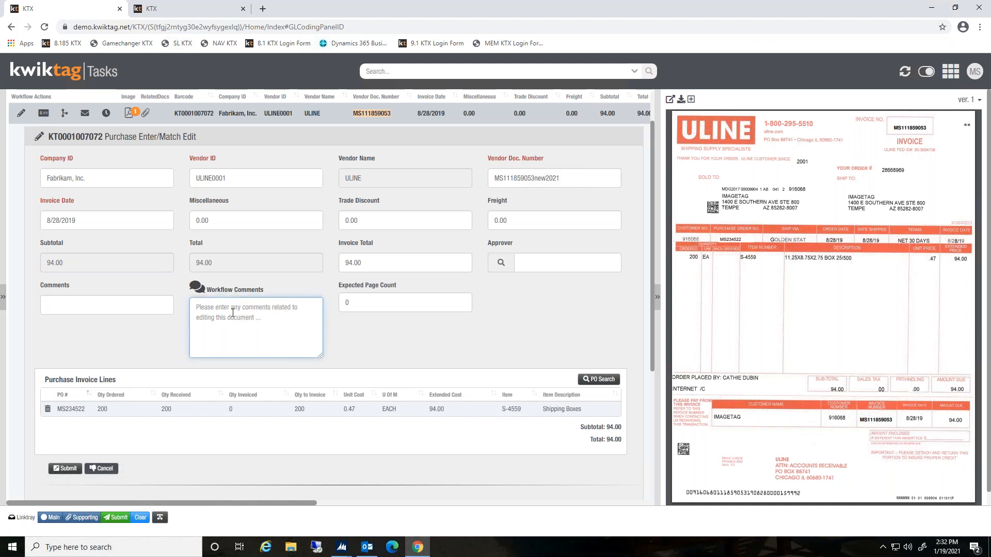
{"action": "type", "text": "good to go"}
{"action": "left_click", "coordinate": [528, 323]}
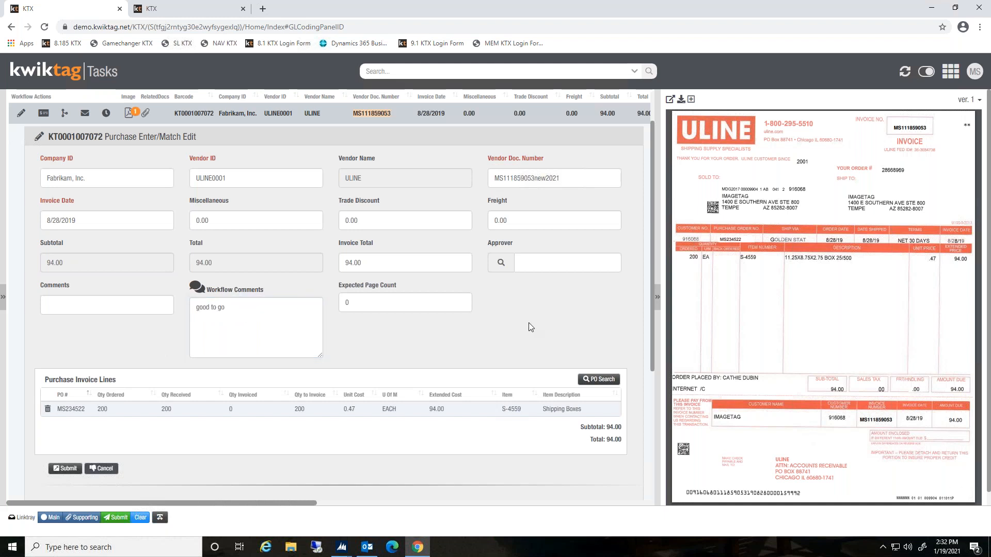
{"action": "left_click", "coordinate": [63, 470]}
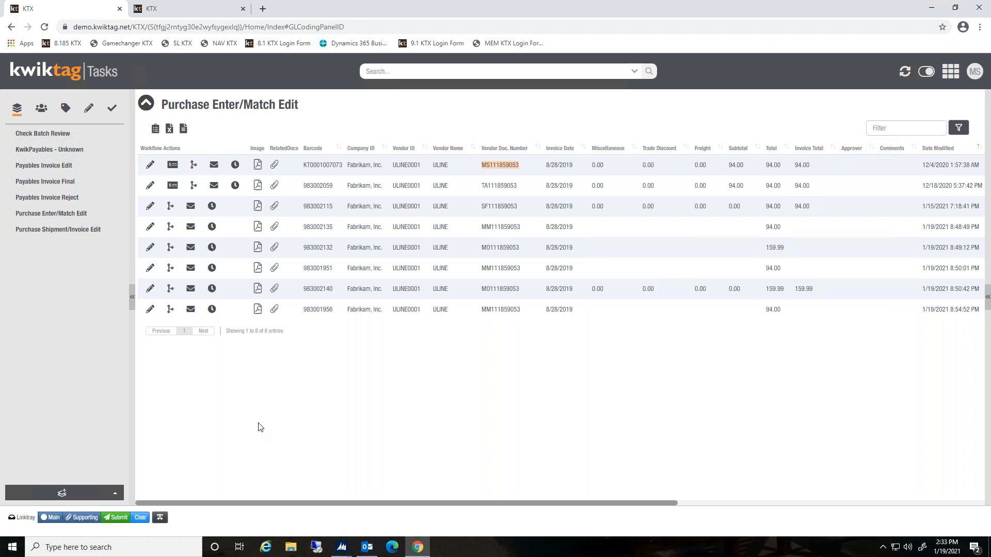
Switch to Dynamics GP, open Enter/Match Invoices, and open the KwikTag work queue
{"action": "left_click", "coordinate": [340, 550]}
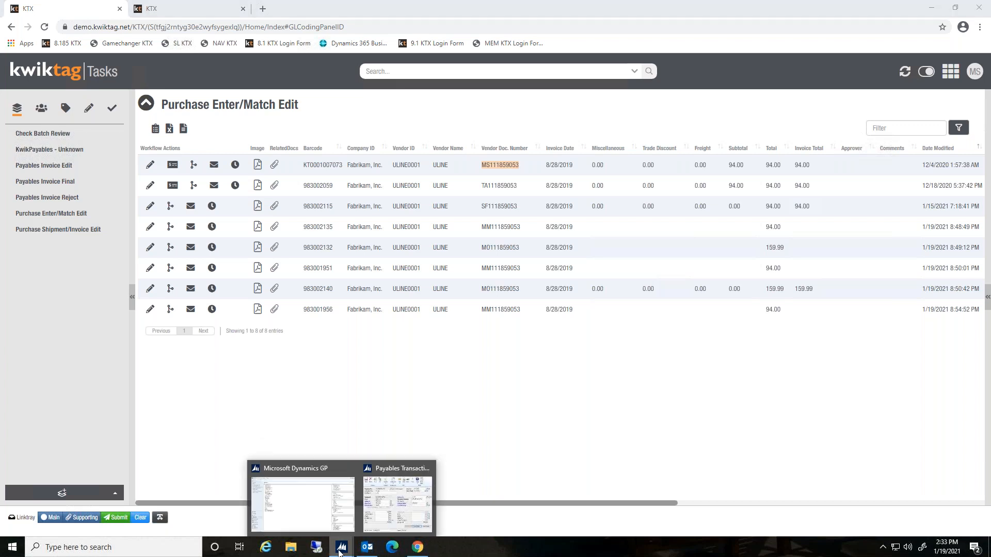
{"action": "left_click", "coordinate": [311, 507]}
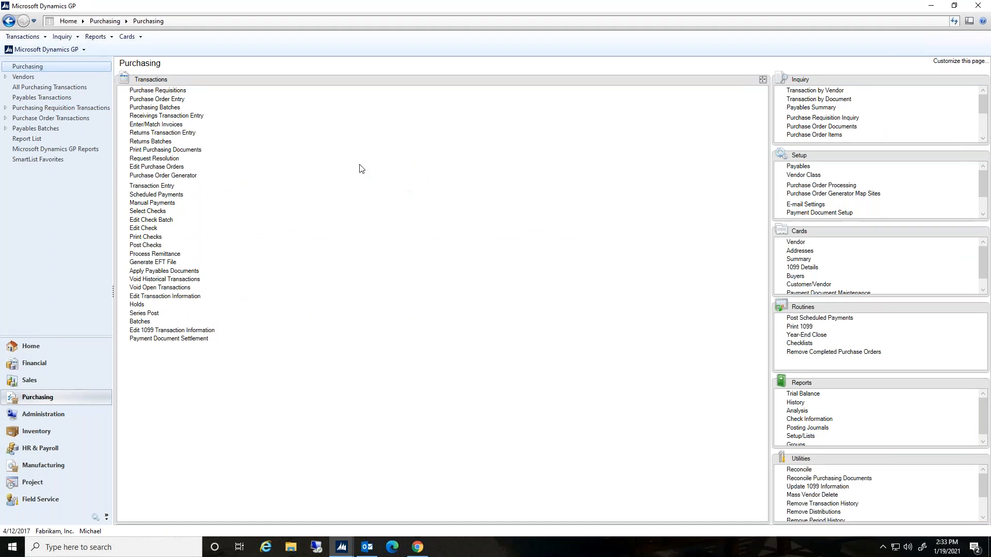
{"action": "left_click", "coordinate": [155, 125]}
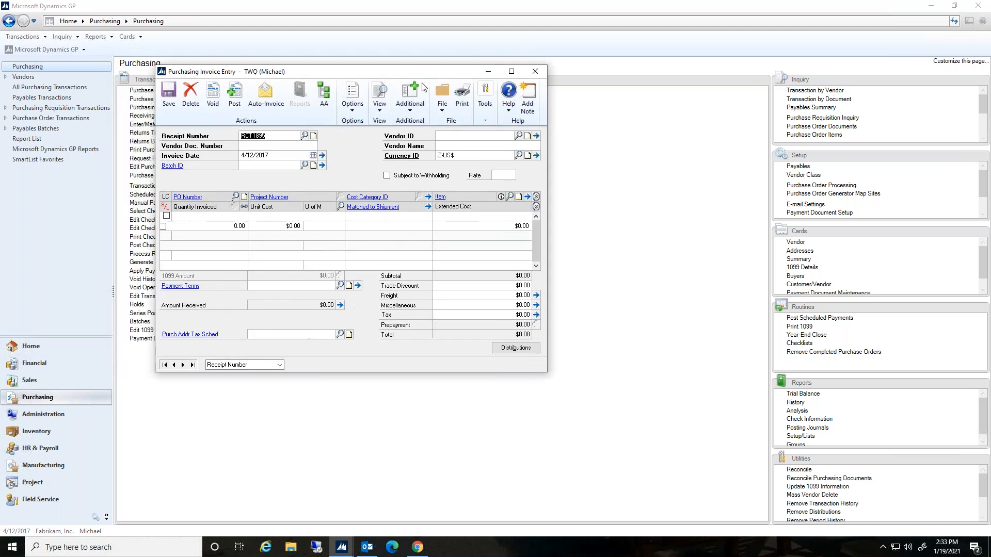
{"action": "left_click", "coordinate": [506, 105]}
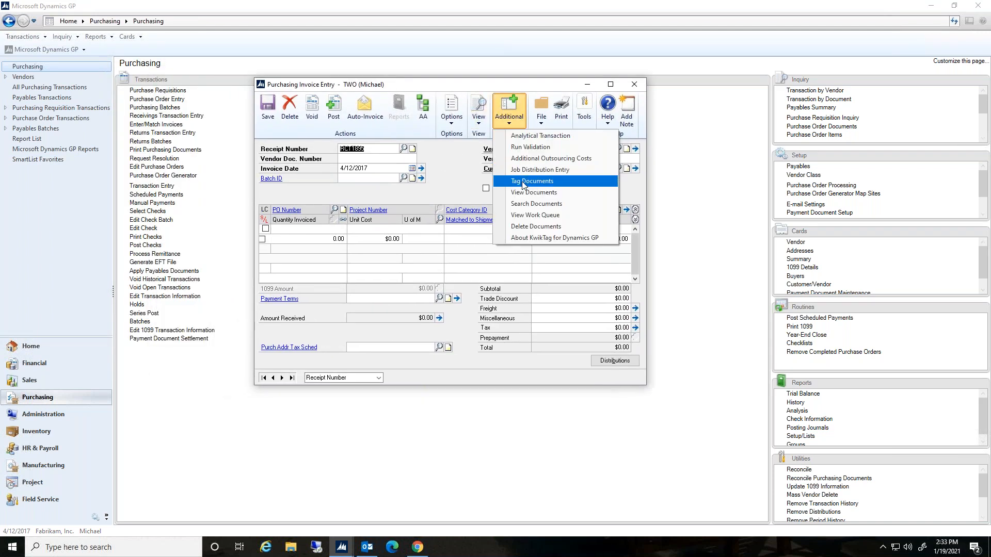
{"action": "left_click", "coordinate": [522, 217]}
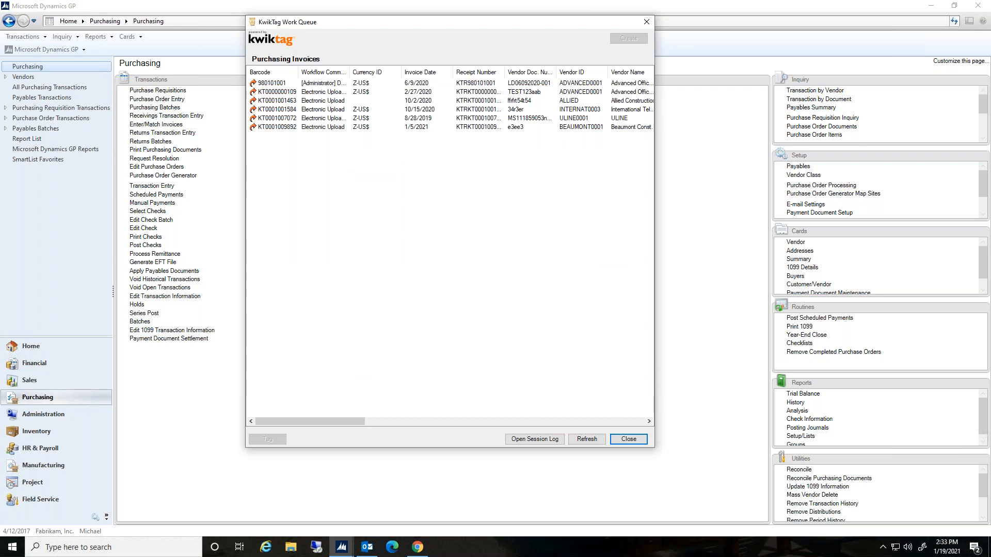
{"action": "left_click", "coordinate": [537, 120]}
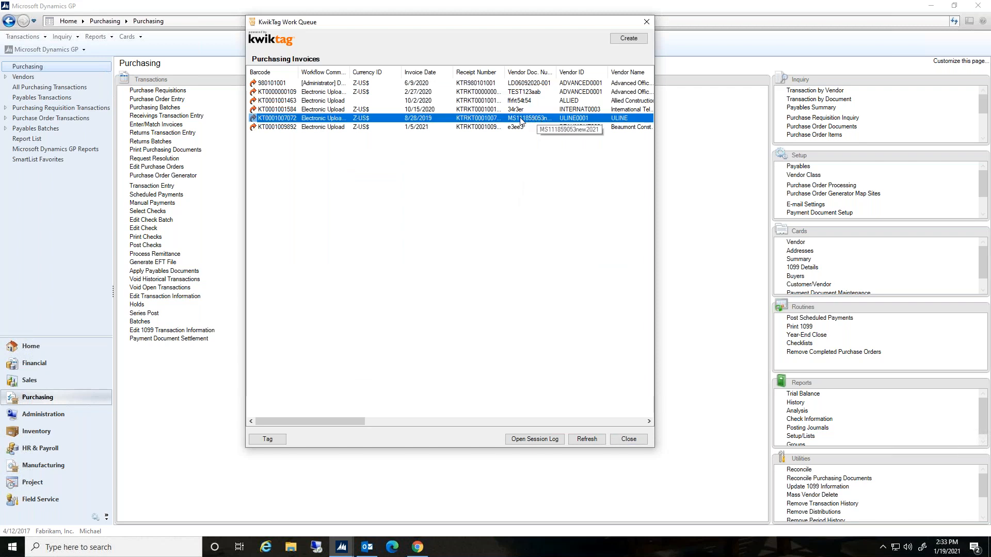
{"action": "left_click", "coordinate": [627, 40]}
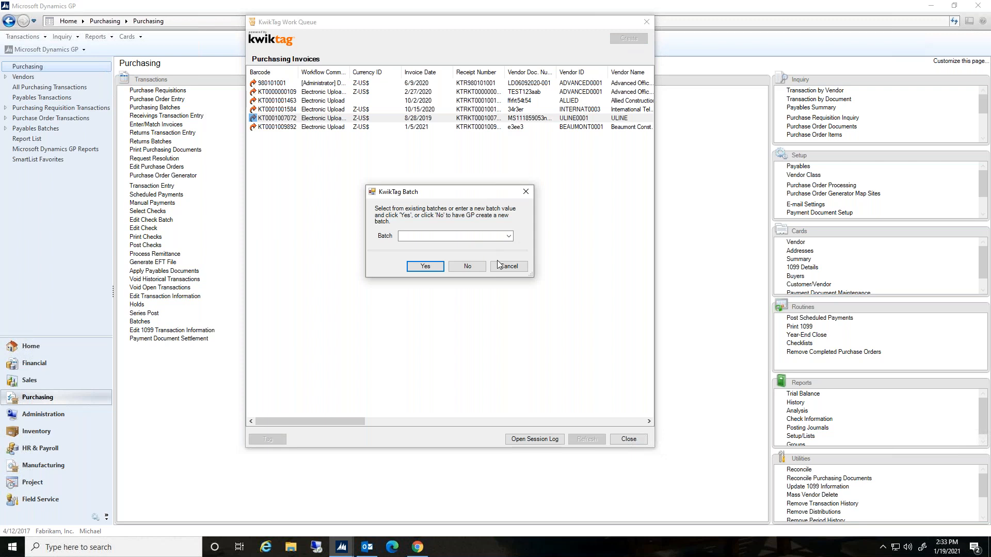
{"action": "left_click", "coordinate": [509, 236]}
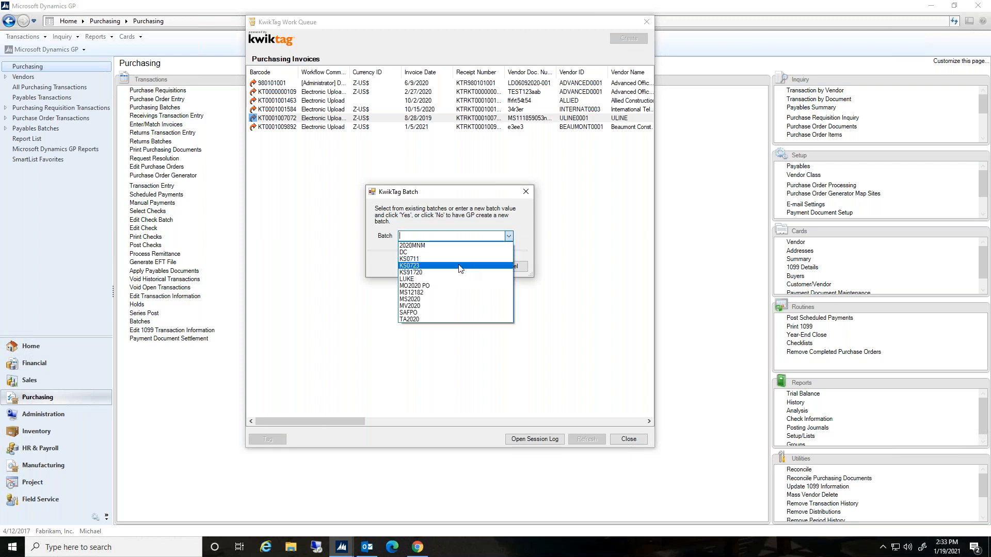
{"action": "left_click", "coordinate": [434, 299]}
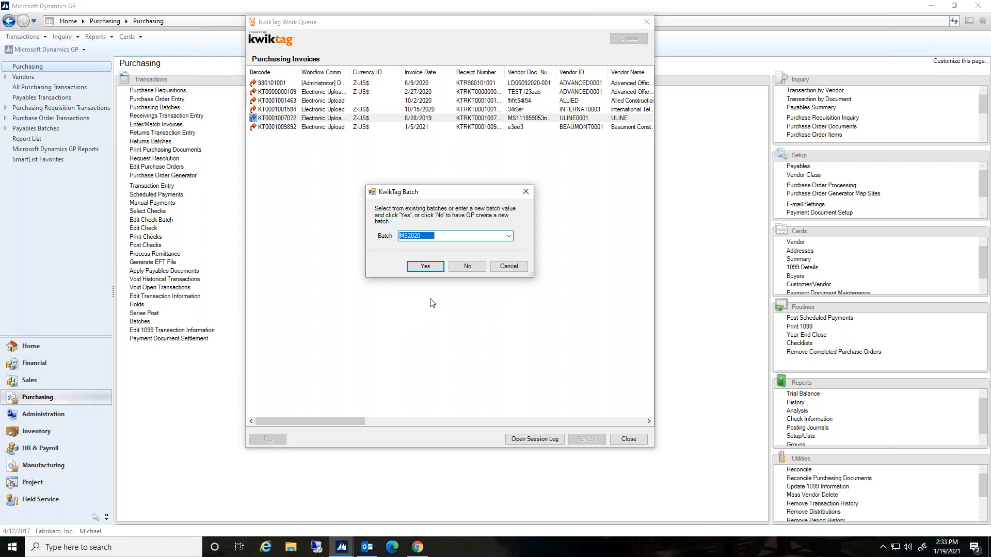
{"action": "left_click", "coordinate": [433, 266]}
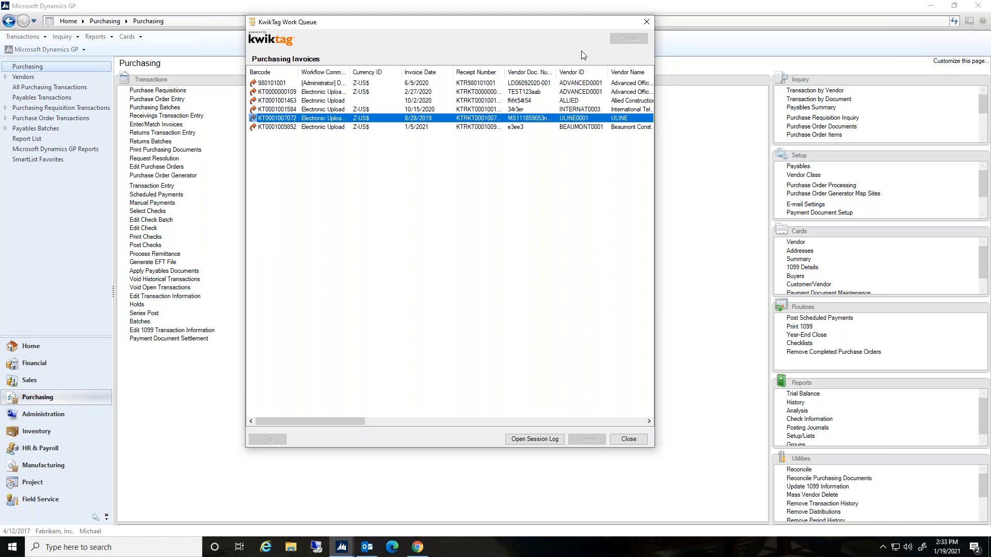
{"action": "left_click", "coordinate": [646, 22]}
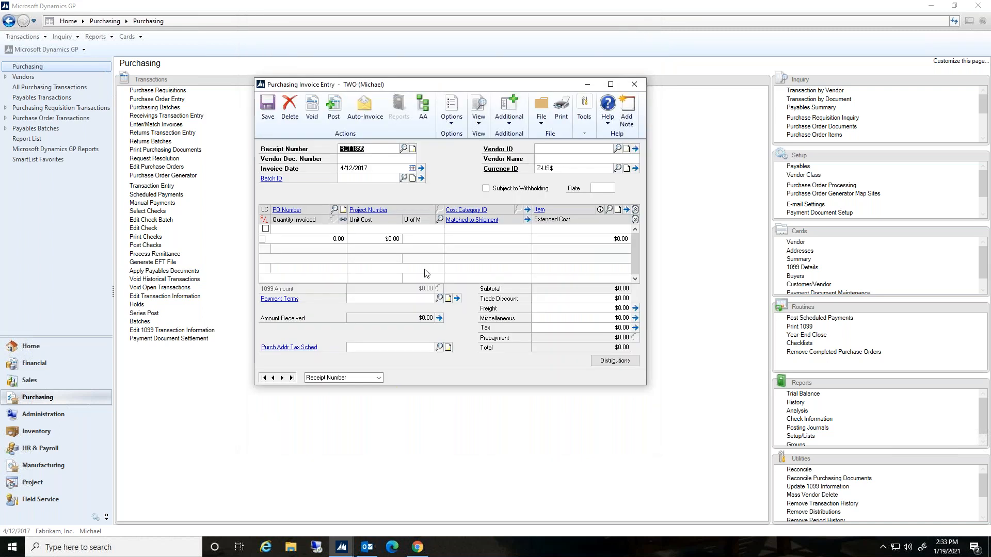
{"action": "left_click", "coordinate": [403, 149]}
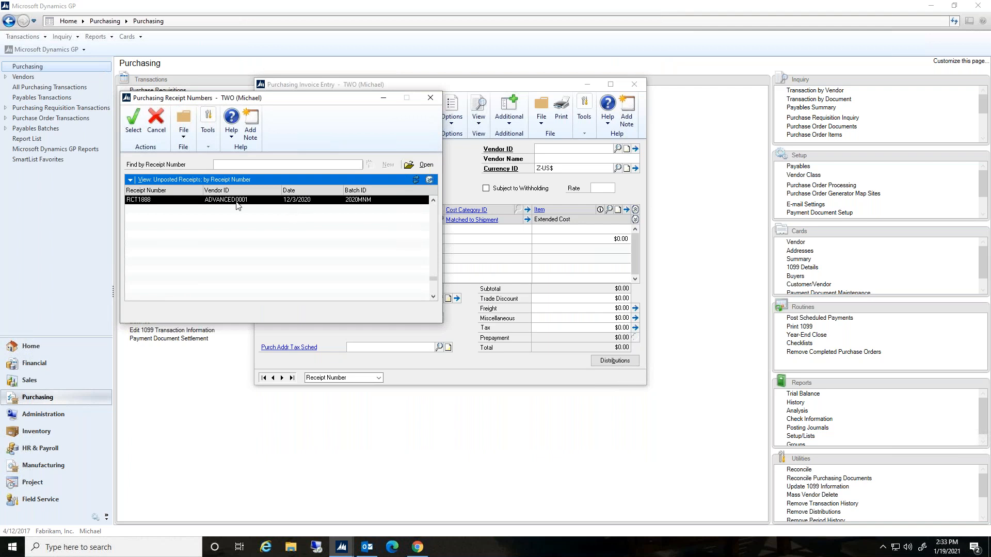
{"action": "left_click", "coordinate": [131, 179]}
{"action": "left_click", "coordinate": [139, 201]}
{"action": "left_click", "coordinate": [132, 179]}
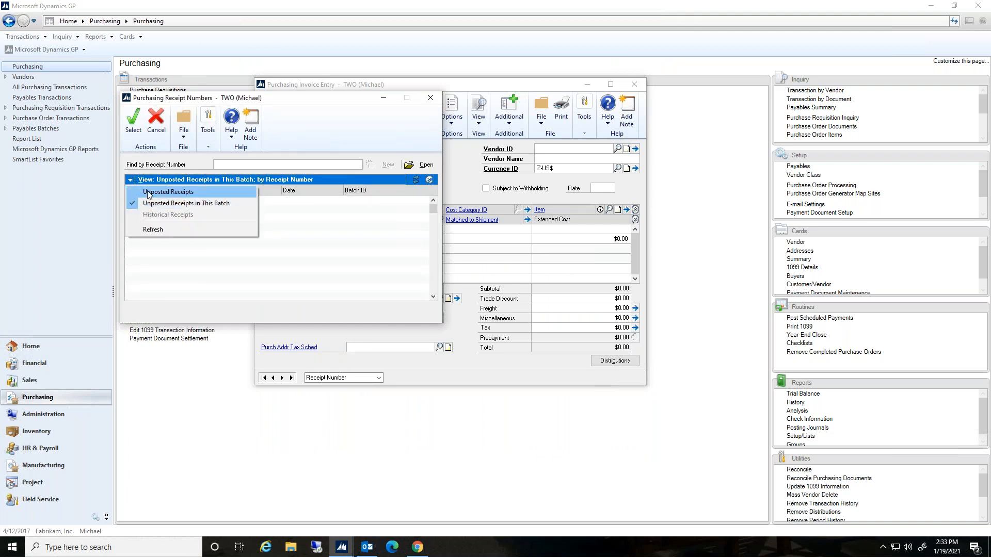
{"action": "left_click", "coordinate": [144, 192]}
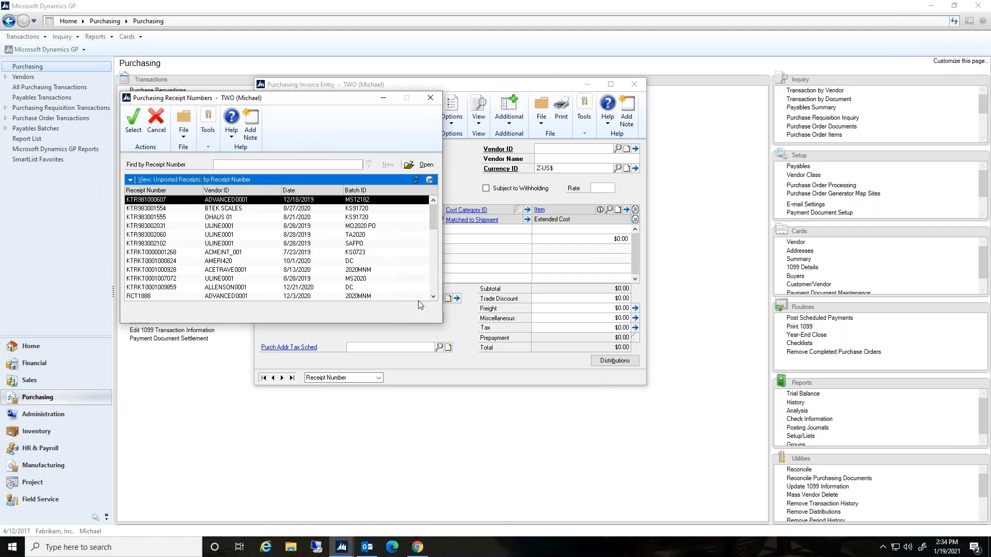
{"action": "left_click", "coordinate": [369, 280]}
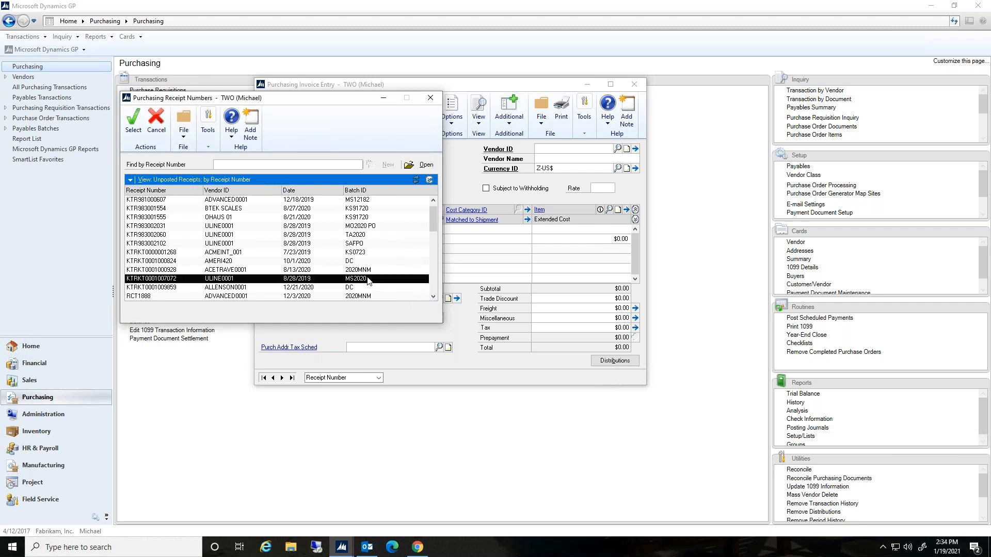
{"action": "left_click", "coordinate": [131, 126]}
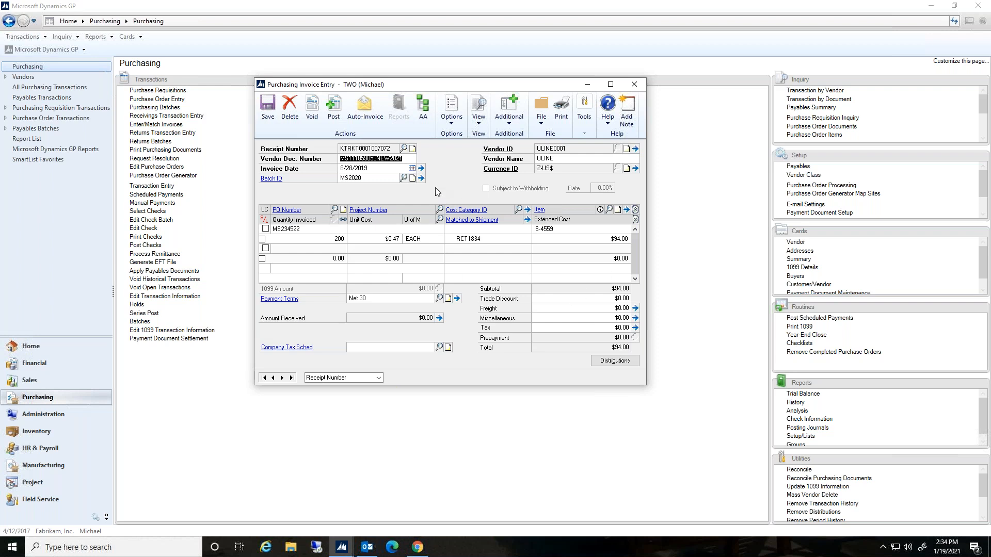
View the KwikTag documents linked to the receipt and close the viewer
{"action": "left_click", "coordinate": [509, 119]}
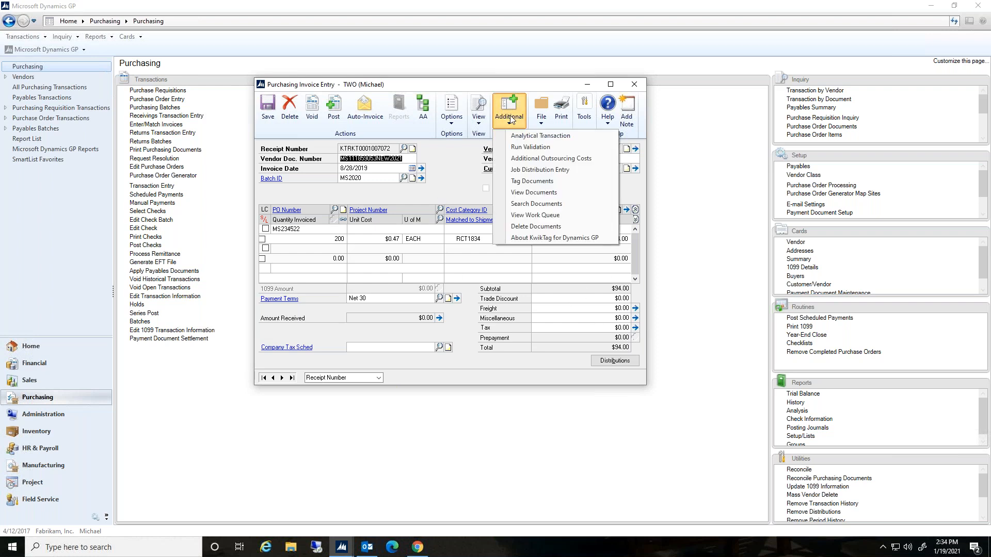
{"action": "left_click", "coordinate": [533, 192]}
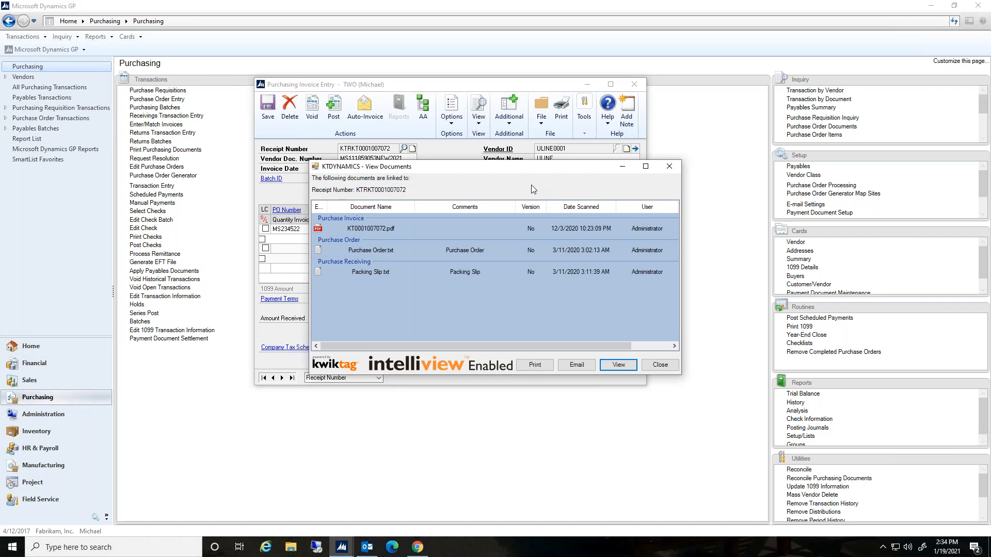
{"action": "left_click_drag", "start_coordinate": [471, 167], "coordinate": [517, 227]}
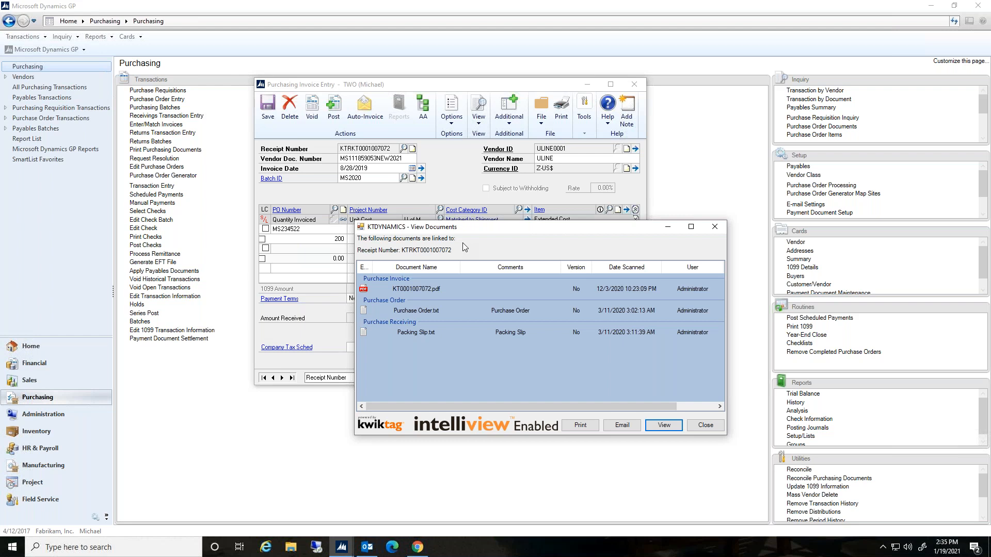
{"action": "left_click_drag", "start_coordinate": [461, 227], "coordinate": [434, 239]}
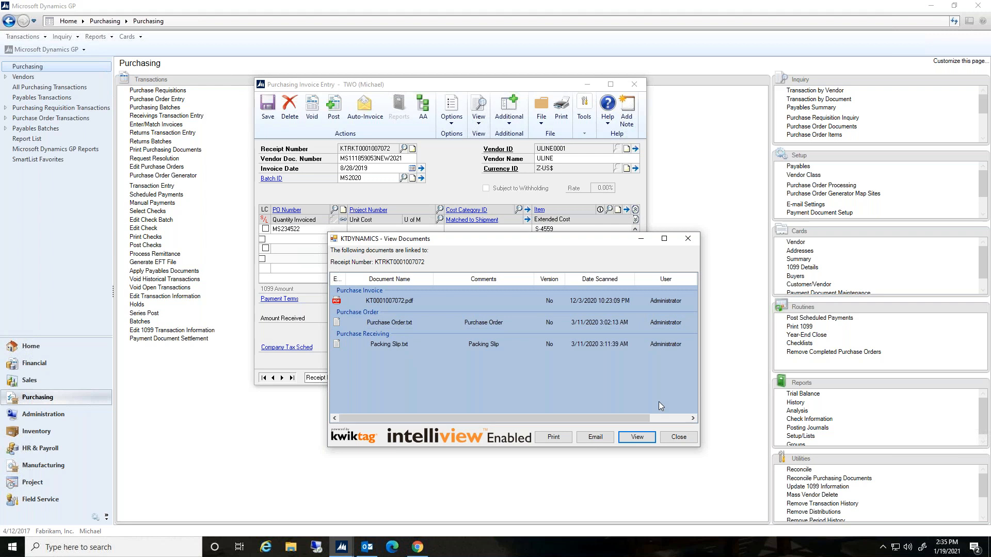
{"action": "left_click", "coordinate": [675, 438]}
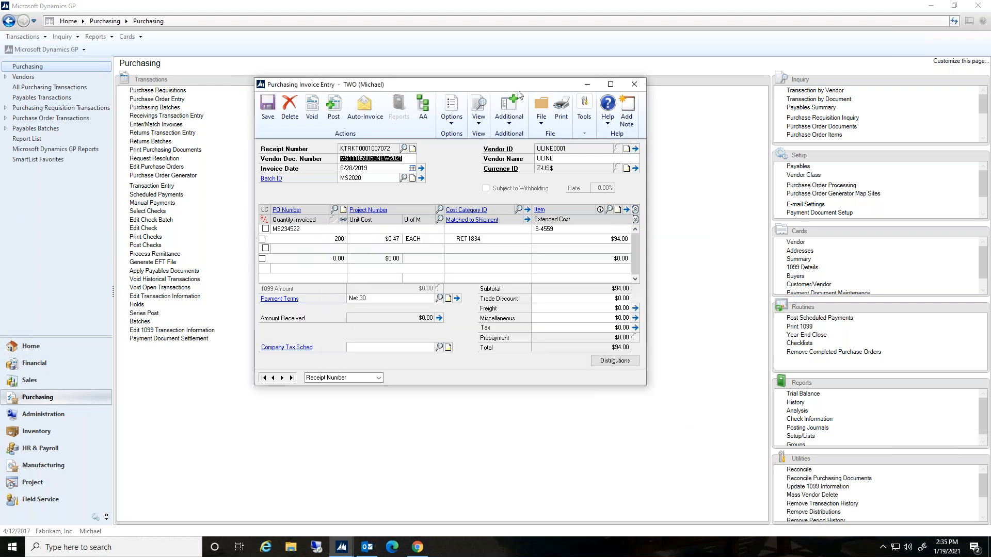
{"action": "left_click_drag", "start_coordinate": [454, 87], "coordinate": [472, 118]}
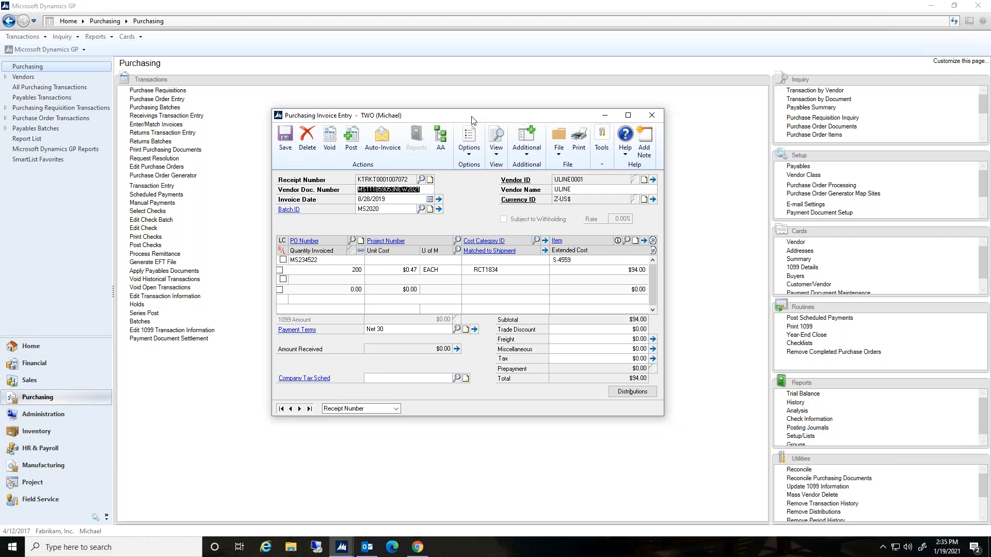